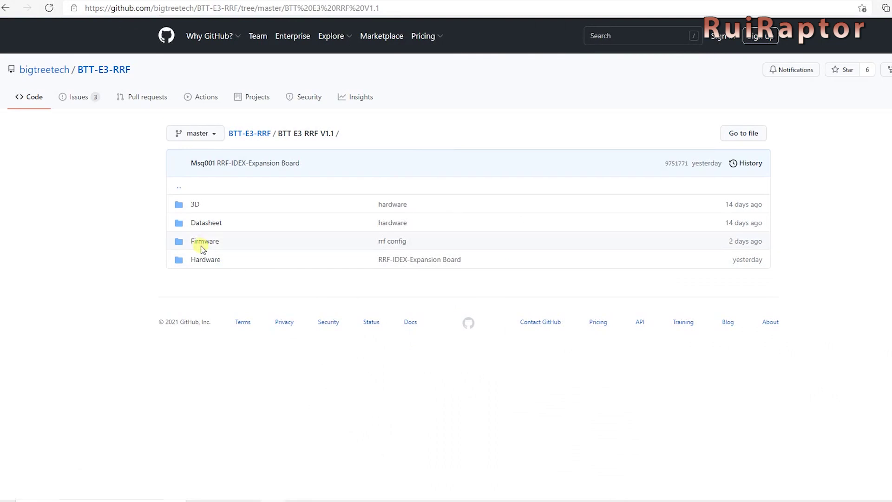
Step: Open the RepRapFirmware/Ender3 folder inside the Firmware directory of the BTT-E3-RRF repository
{"action": "left_click", "coordinate": [203, 242]}
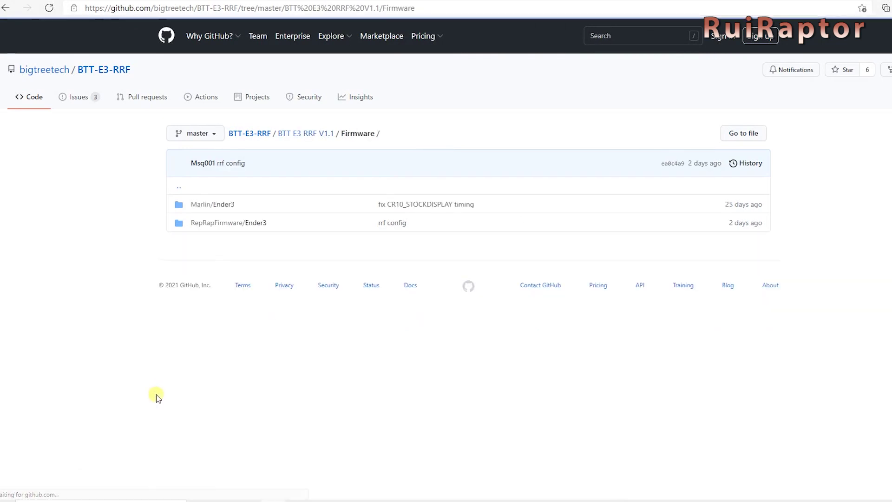
{"action": "left_click", "coordinate": [225, 224]}
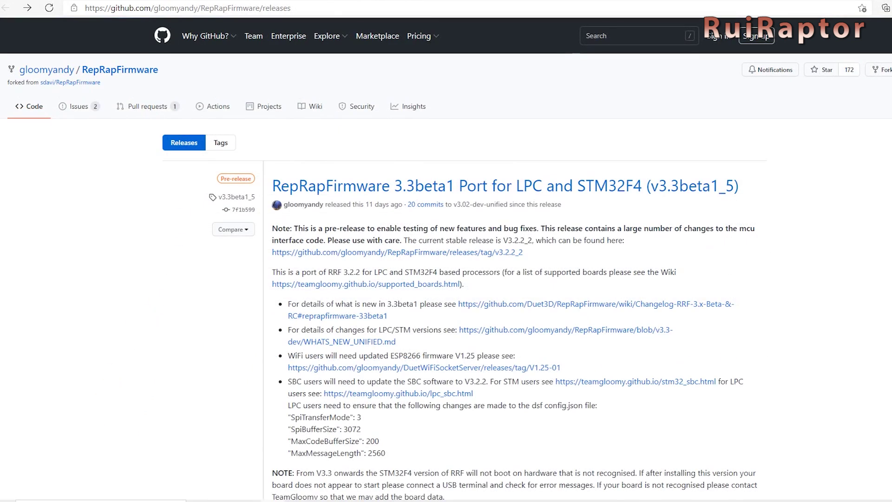
Step: Download firmware-stm32f4-esp8266wifi-3.3beta1_5.bin from the assets of the v3.3beta1_5 RepRapFirmware release
{"action": "scroll", "coordinate": [446, 258], "scroll_direction": "down", "scroll_amount": 10}
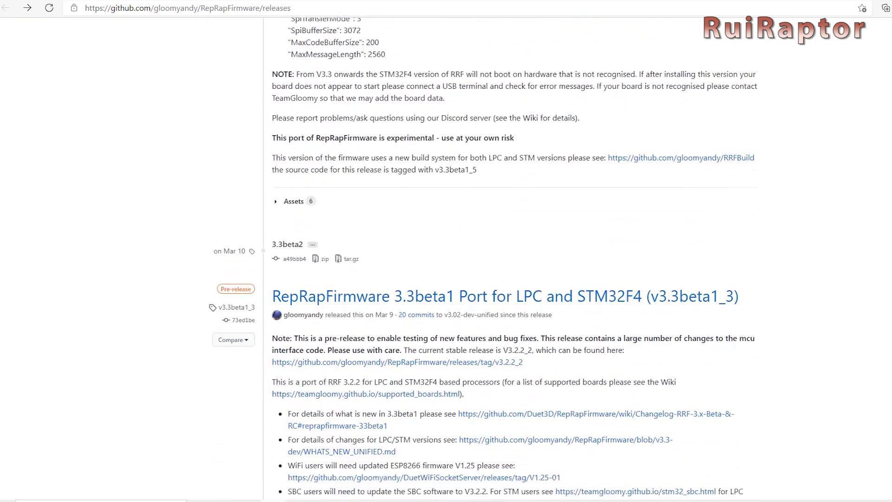
{"action": "scroll", "coordinate": [446, 258], "scroll_direction": "down", "scroll_amount": 8}
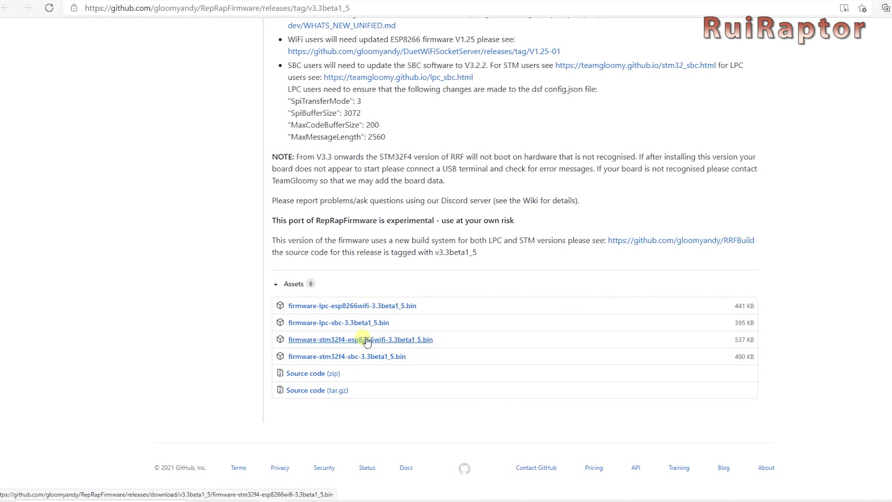
{"action": "left_click", "coordinate": [436, 342]}
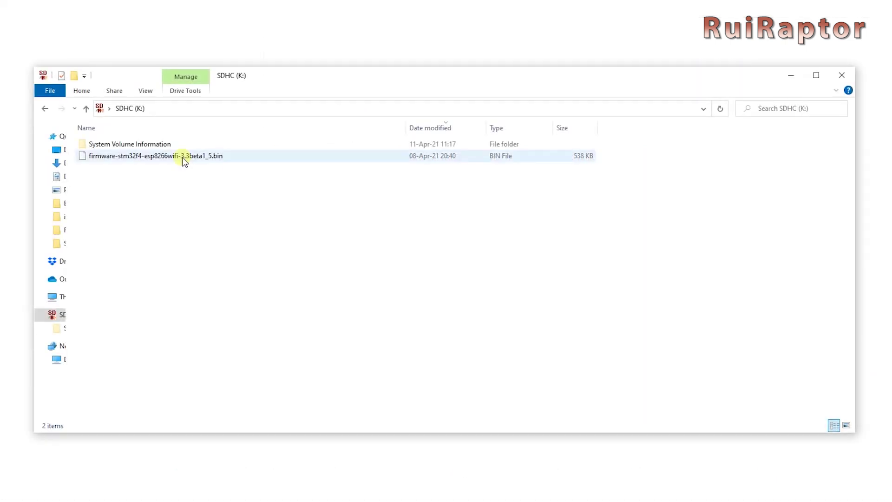
Step: Rename the STM32F4 firmware file on the SD card as firmware.bin
{"action": "left_click", "coordinate": [199, 160]}
{"action": "left_click", "coordinate": [199, 160]}
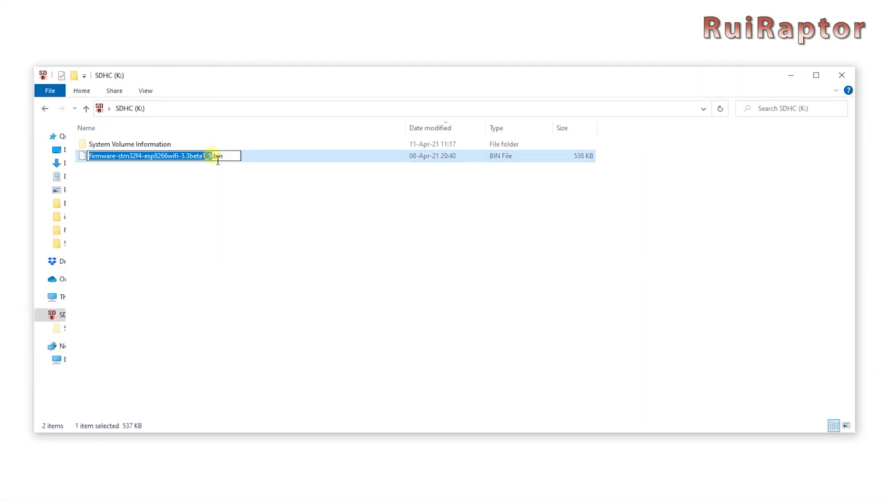
{"action": "left_click_drag", "start_coordinate": [212, 158], "coordinate": [192, 163]}
{"action": "key", "text": "Delete"}
{"action": "key", "text": "Return"}
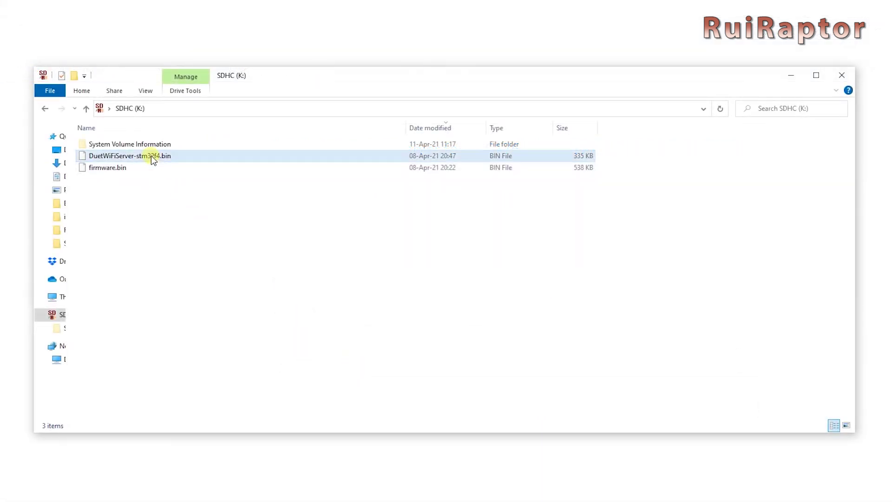
Step: Rename DuetWiFiServer-stm32f4.bin on the SD card as DuetWiFiServer.bin
{"action": "left_click", "coordinate": [154, 158]}
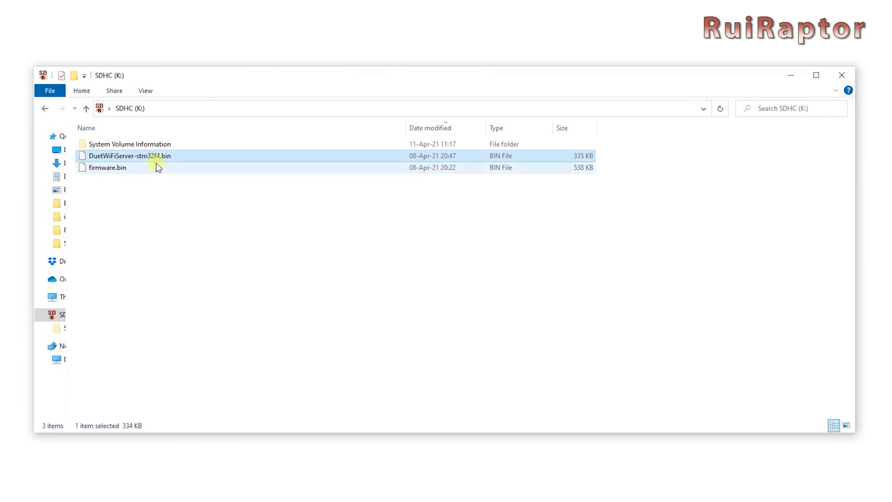
{"action": "left_click", "coordinate": [153, 157]}
{"action": "left_click_drag", "start_coordinate": [162, 158], "coordinate": [144, 158]}
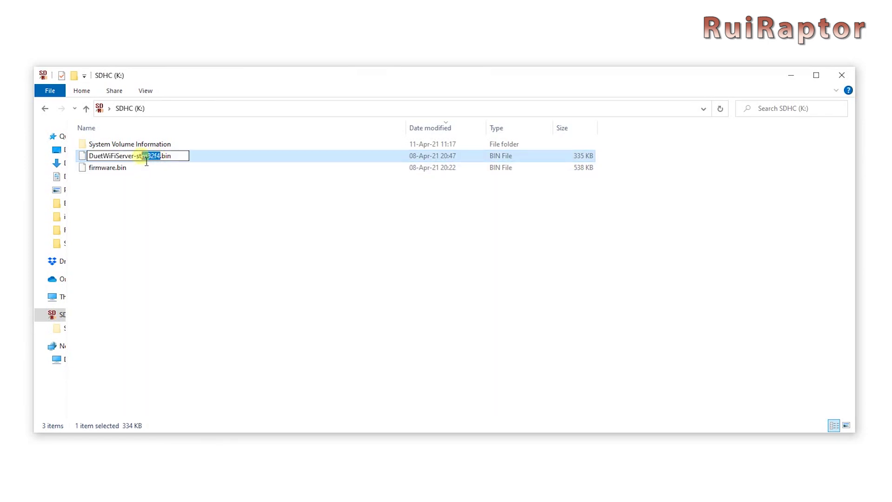
{"action": "key", "text": "BackSpace"}
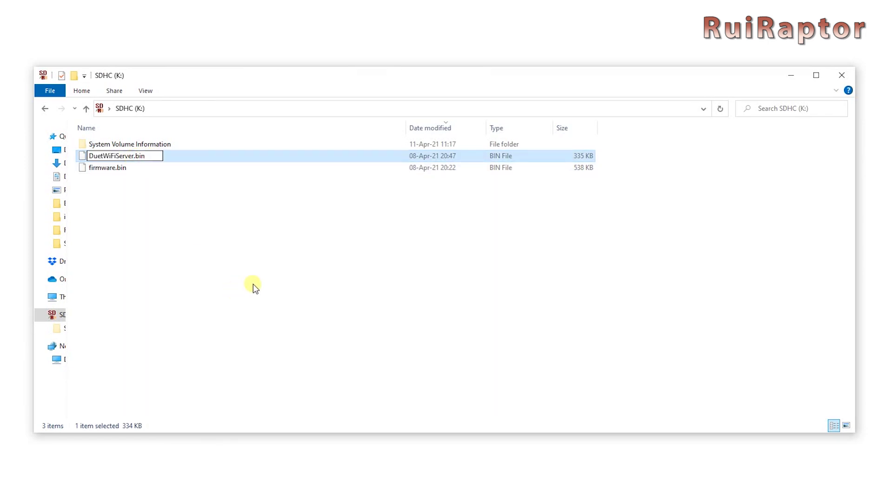
{"action": "key", "text": "Return"}
Step: Create a folder named firmware on the SD card, move DuetWiFiServer.bin into it and open the folder
{"action": "left_click", "coordinate": [74, 76]}
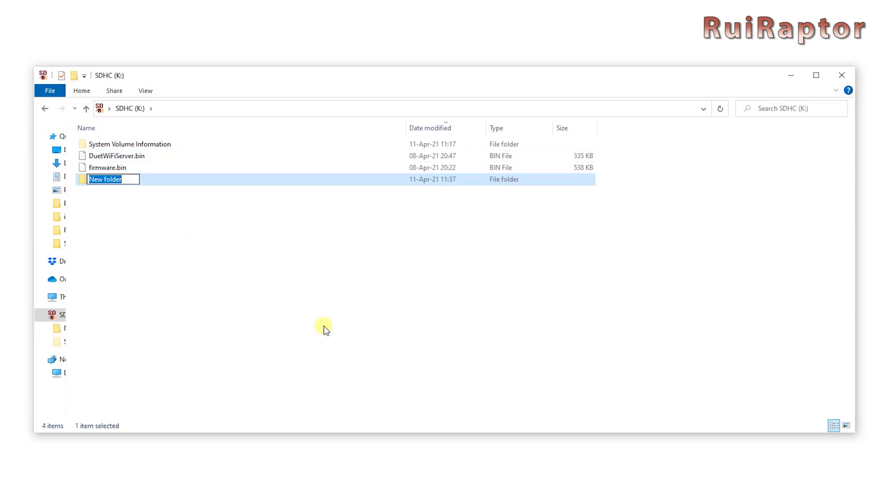
{"action": "left_click", "coordinate": [151, 274]}
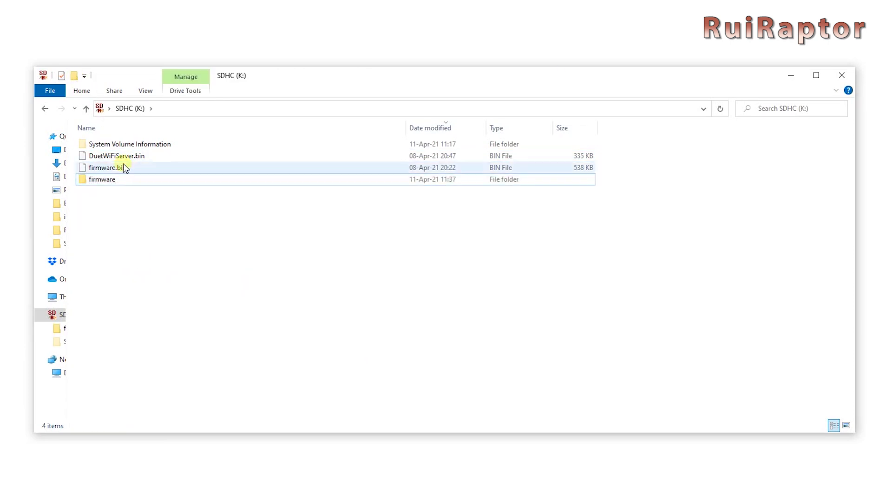
{"action": "left_click_drag", "start_coordinate": [119, 156], "coordinate": [159, 271]}
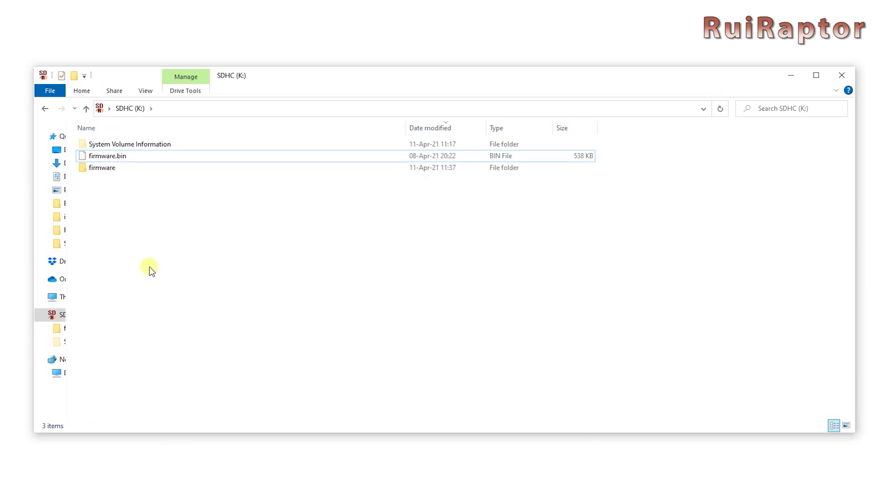
{"action": "double_click", "coordinate": [100, 178]}
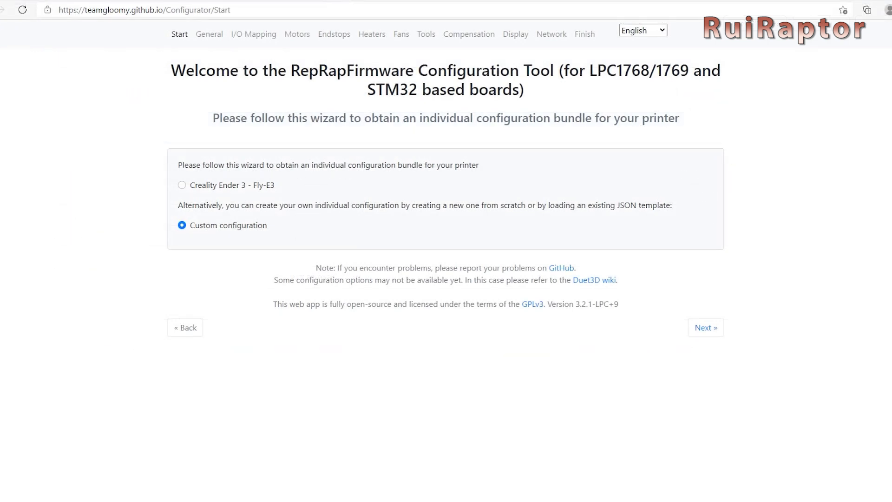
Step: Generate a custom RepRapFirmware configuration for the SKR RRF E3 v1.1 board with all three extra files included
{"action": "left_click", "coordinate": [705, 328]}
{"action": "left_click", "coordinate": [348, 122]}
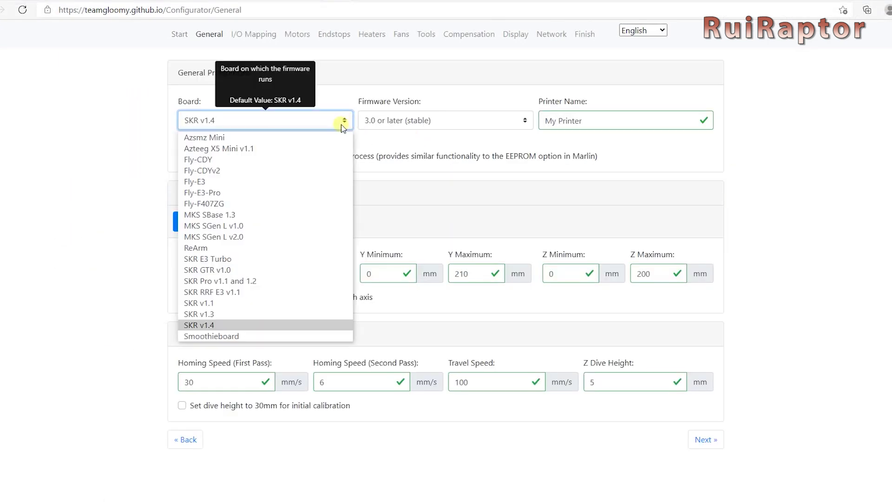
{"action": "left_click", "coordinate": [270, 288]}
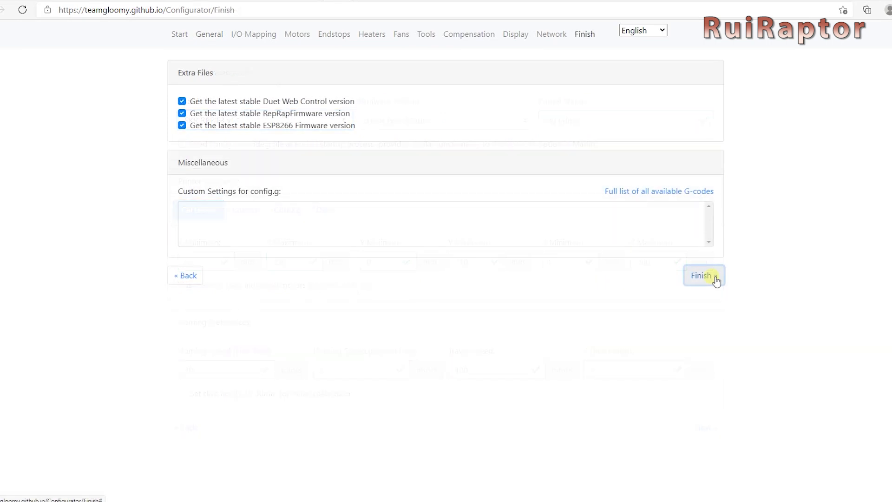
{"action": "left_click", "coordinate": [713, 277]}
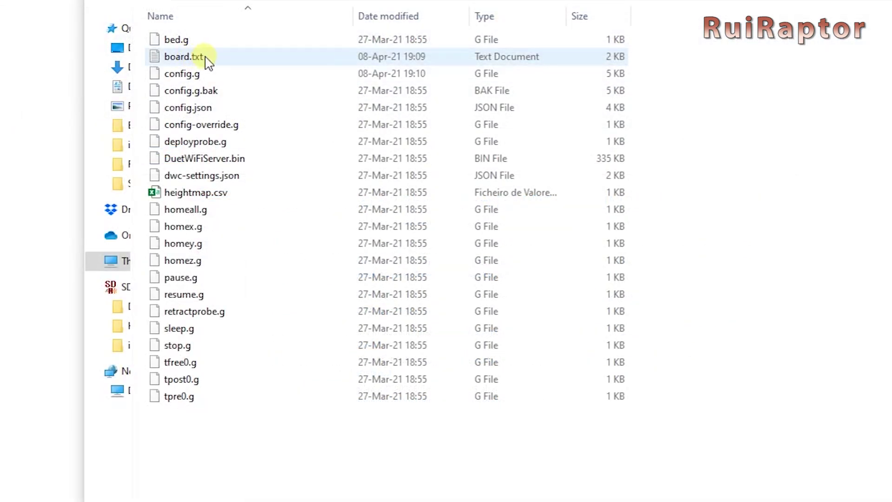
Step: Open board.txt and change the lpc.board entry to biquskr_rrf_e3_1.1
{"action": "double_click", "coordinate": [208, 62]}
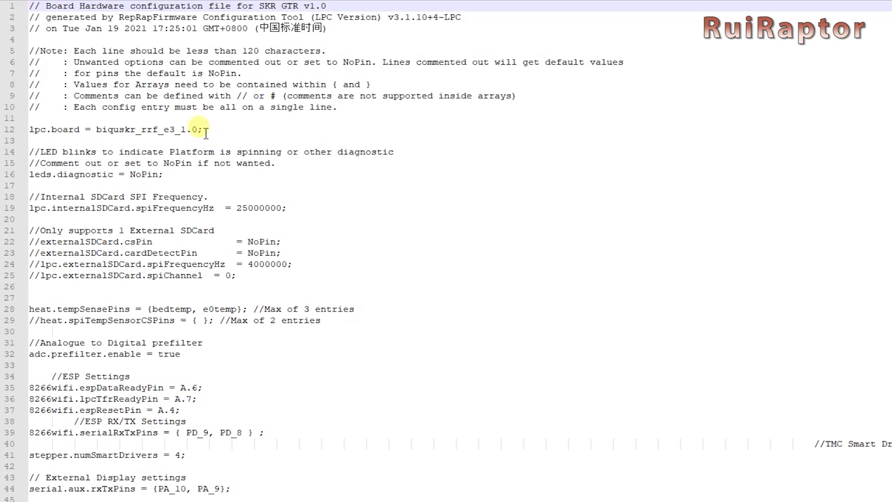
{"action": "left_click", "coordinate": [197, 130]}
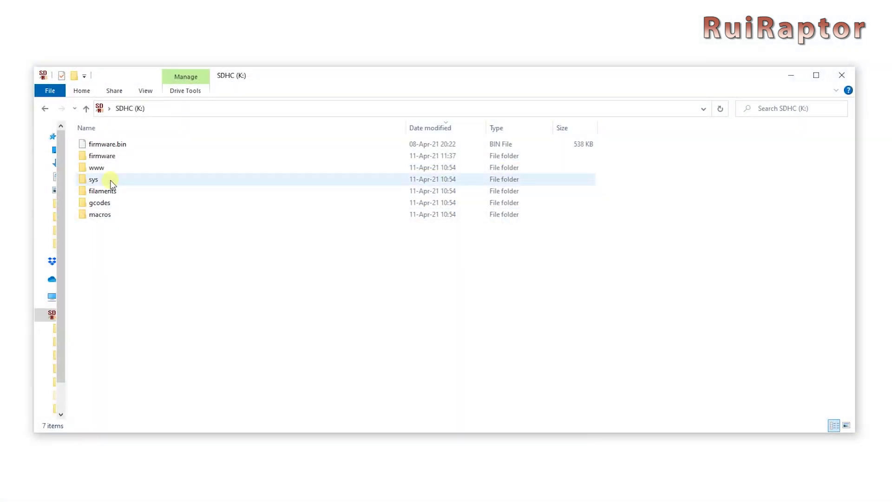
Step: Append LCD settings to board.txt in sys: encoder pins B.2, E.7, E.9, CS B.1, SPI channel 4, SPI4 pins {E.10, NoPin, E.11}, beeper E.8
{"action": "double_click", "coordinate": [112, 177]}
{"action": "left_click", "coordinate": [116, 156]}
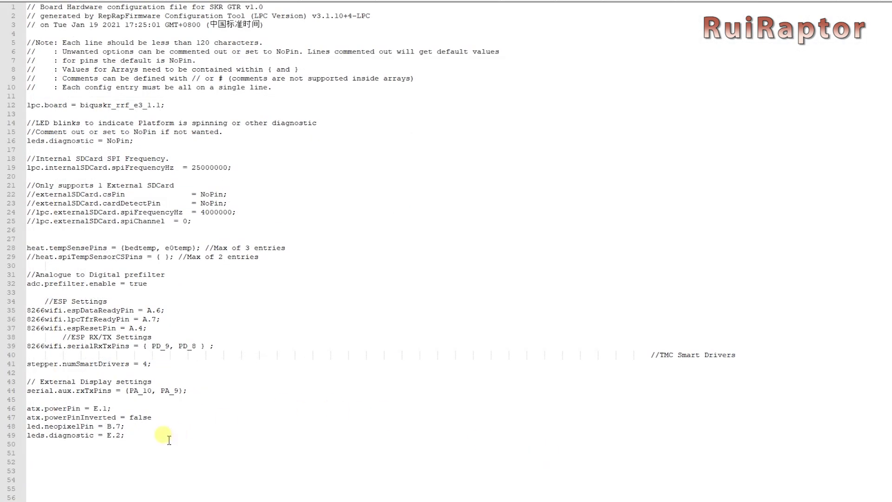
{"action": "scroll", "coordinate": [68, 414], "scroll_direction": "down", "scroll_amount": 6}
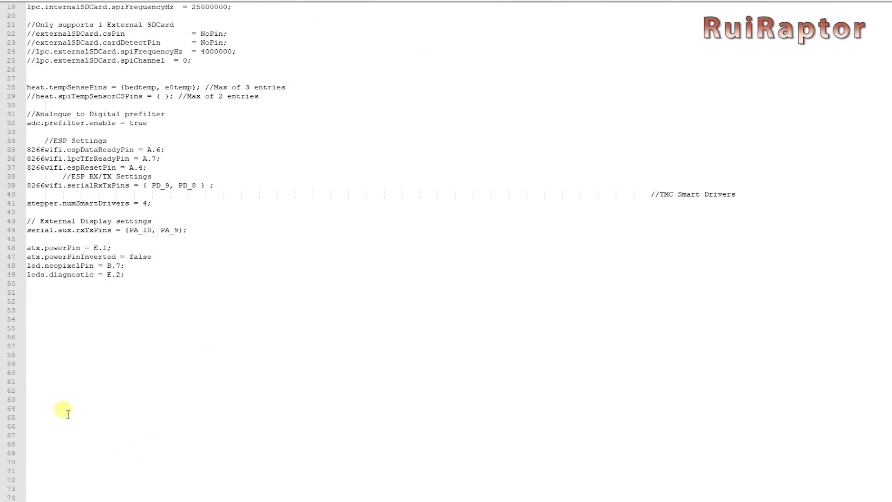
{"action": "left_click", "coordinate": [41, 296]}
{"action": "type", "text": "lcd.encoderPinA=B.2 lcd.encoderPinB=E.7 lcd.encoderPinSw=E.9 lcd.lcdCSPin=B.1 lcd.spiChannel=4 SPI4.pins={E.10, NoPin, E.11} lcd.lcdBeepPin = E.8"}
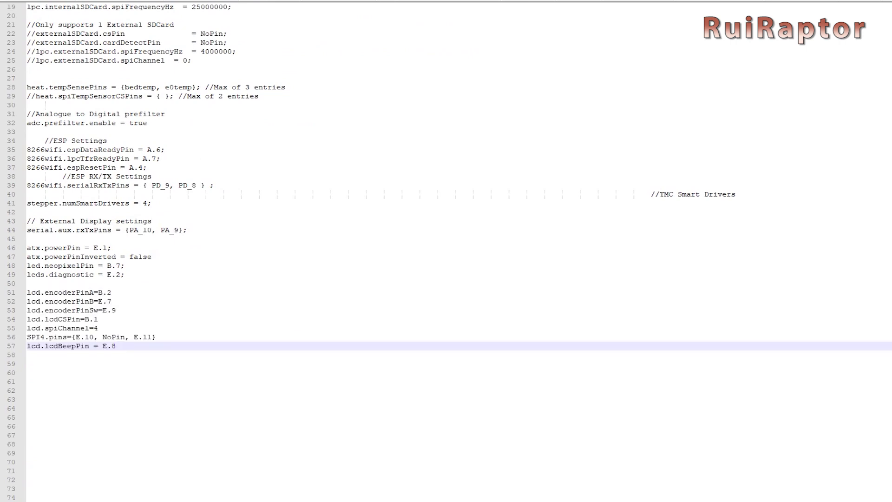
{"action": "left_click", "coordinate": [669, 474]}
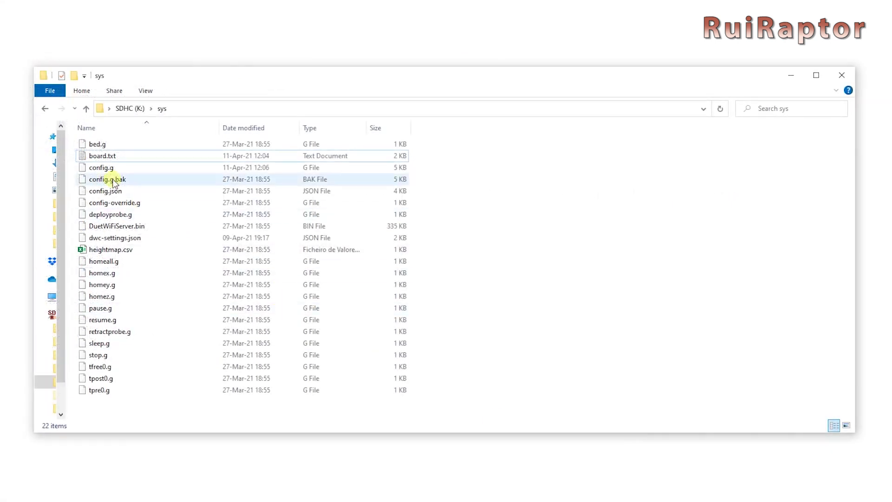
Step: Open the config.g file in the SD card's sys folder for editing
{"action": "left_click", "coordinate": [105, 168]}
{"action": "double_click", "coordinate": [182, 173]}
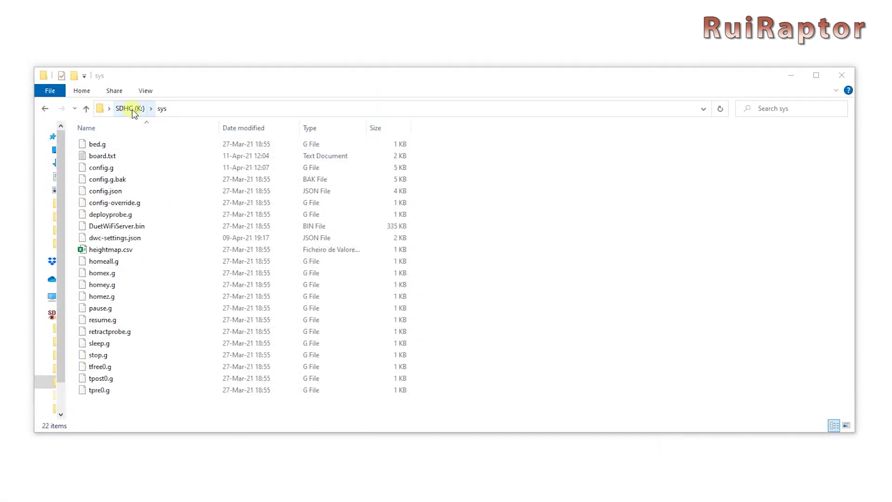
Step: Create a folder named menu in the SD card's root and copy the display menu files into it
{"action": "left_click", "coordinate": [130, 109]}
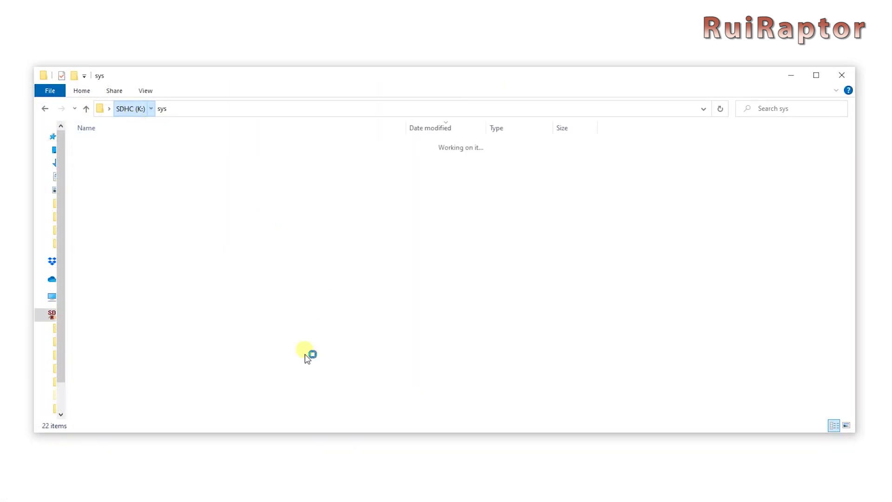
{"action": "left_click", "coordinate": [75, 76]}
{"action": "left_click", "coordinate": [268, 338]}
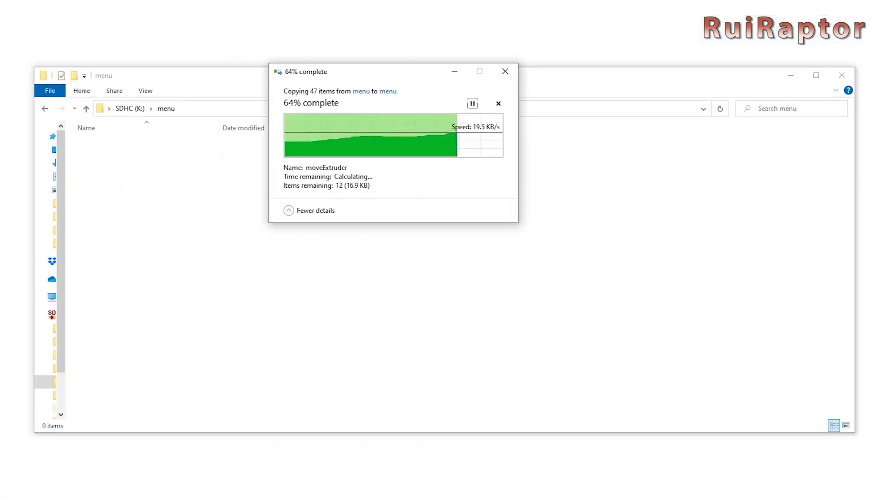
{"action": "left_click", "coordinate": [639, 419]}
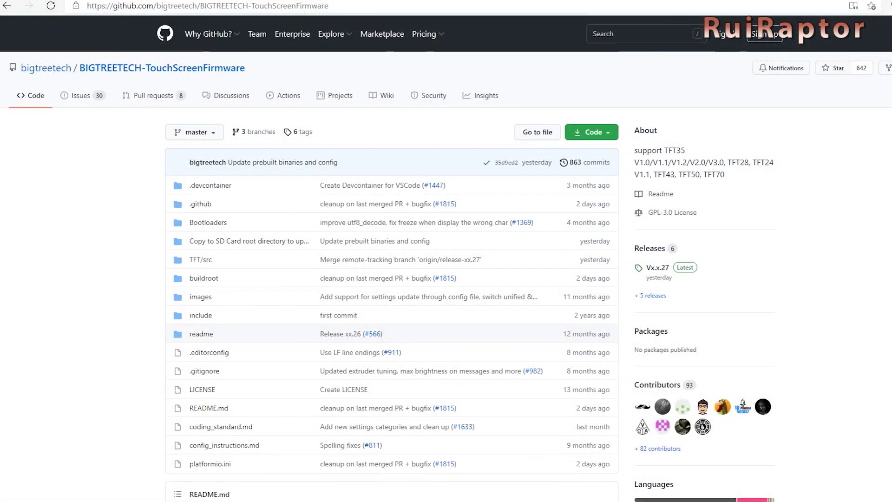
Step: Open the "Copy to SD Card root directory to update" folder in the BIGTREETECH-TouchScreenFirmware repository and look through its firmware files
{"action": "left_click", "coordinate": [287, 242]}
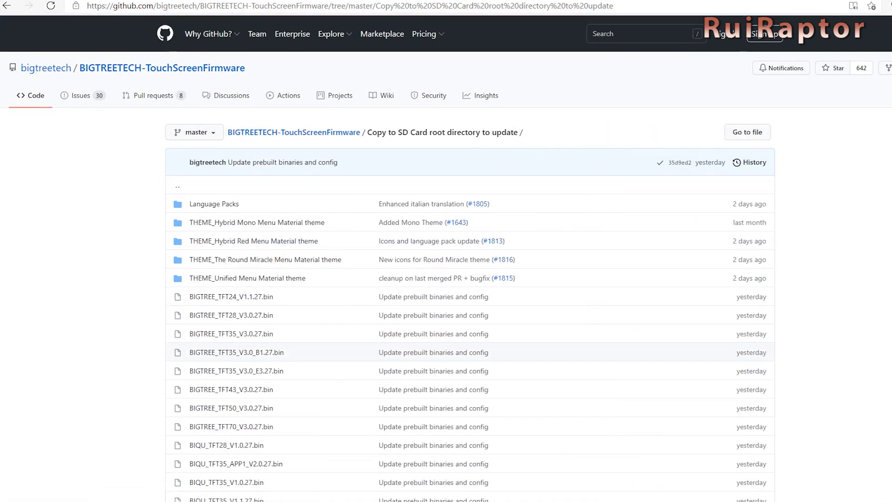
{"action": "scroll", "coordinate": [446, 279], "scroll_direction": "down", "scroll_amount": 3}
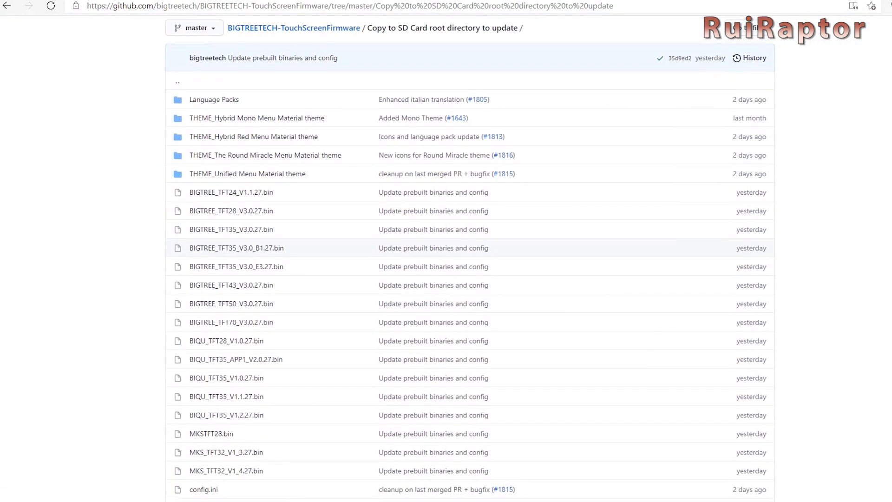
{"action": "scroll", "coordinate": [446, 279], "scroll_direction": "down", "scroll_amount": 1}
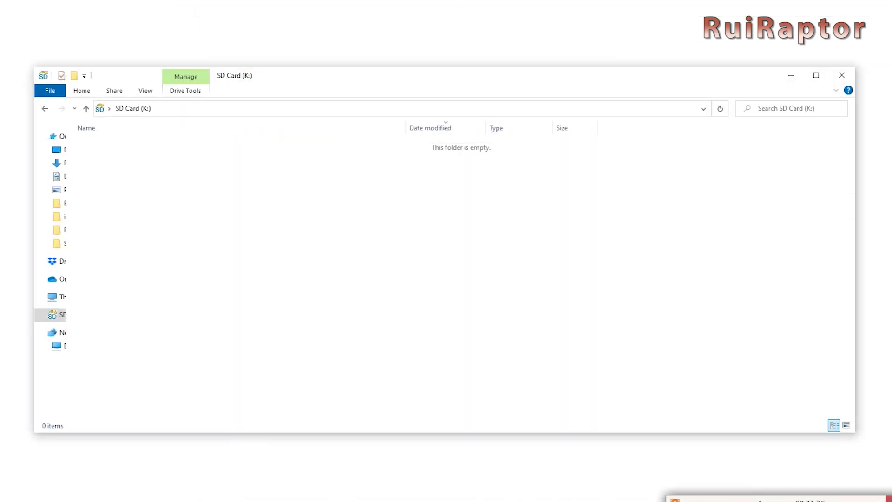
Step: Paste BIGTREE_TFT35_V3.0_E3.27.bin and config_rrf.ini onto the empty SD card and rename config_rrf.ini as config.ini
{"action": "key", "text": "ctrl+v"}
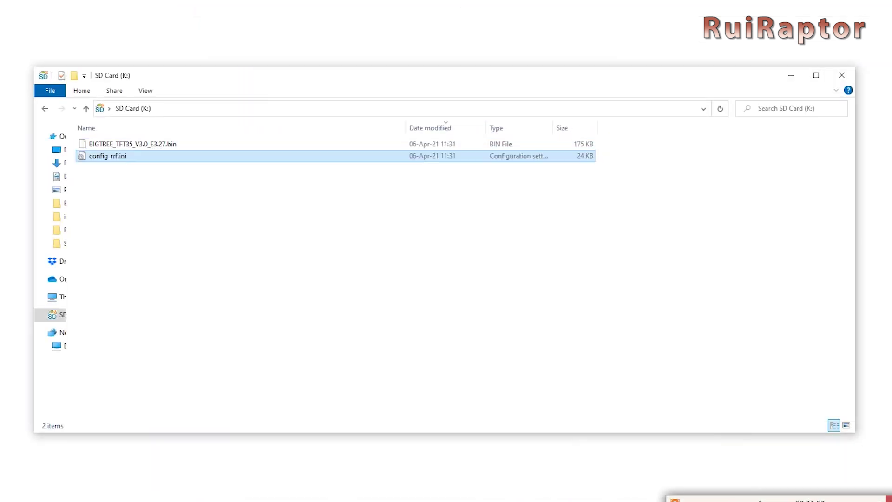
{"action": "left_click", "coordinate": [187, 220]}
{"action": "left_click", "coordinate": [117, 157]}
{"action": "key", "text": "F2"}
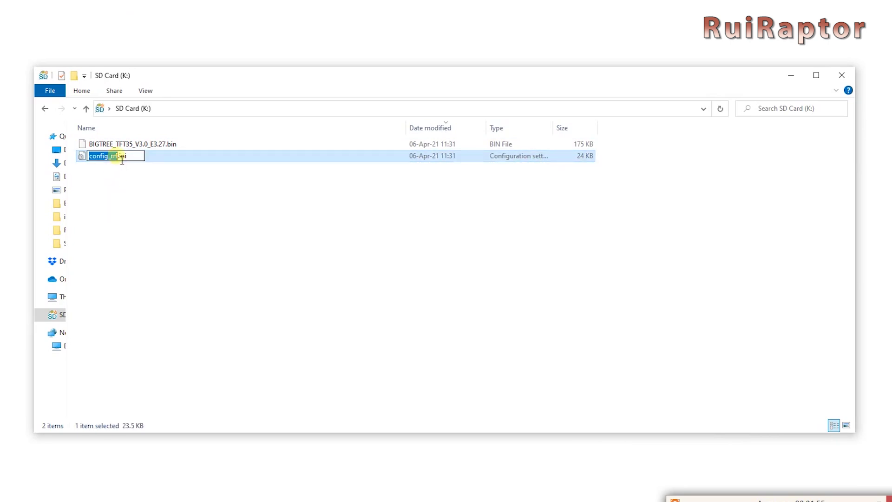
{"action": "left_click", "coordinate": [118, 156]}
{"action": "key", "text": "BackSpace"}
{"action": "key", "text": "BackSpace"}
{"action": "key", "text": "BackSpace"}
{"action": "key", "text": "BackSpace"}
{"action": "key", "text": "Return"}
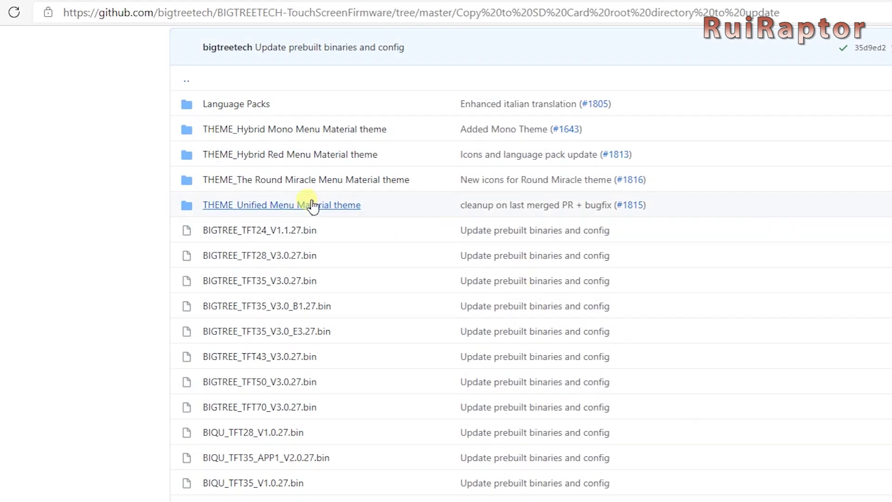
Step: Open the THEME_Unified Menu Material theme folder in the touchscreen firmware repository
{"action": "left_click", "coordinate": [374, 205]}
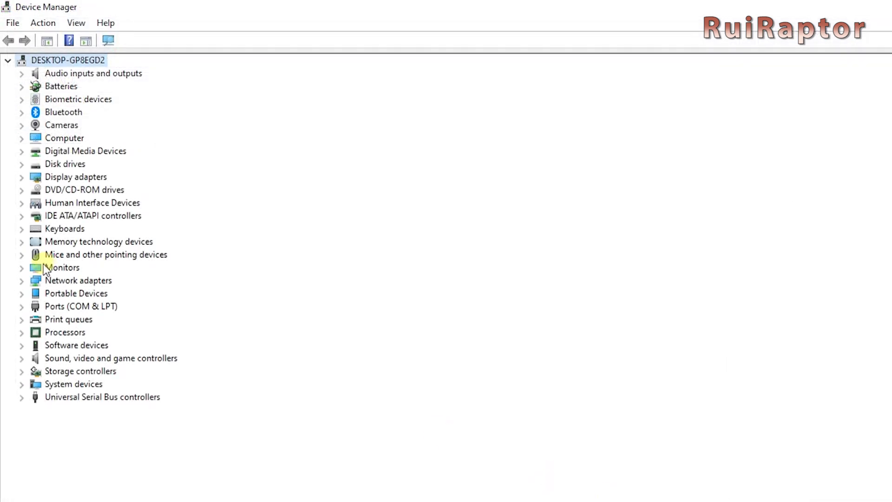
Step: Switch to Device Manager and show the devices under Ports (COM & LPT)
{"action": "left_click", "coordinate": [22, 305]}
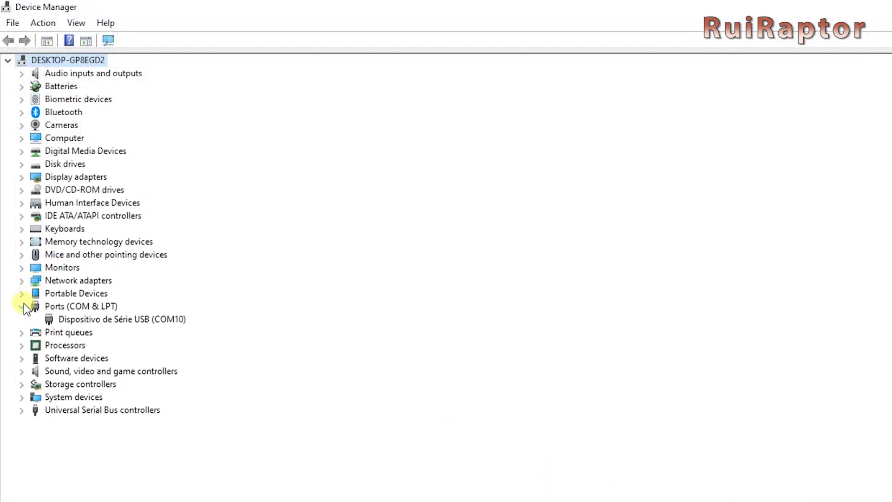
Step: Switch to the Machine Control Panel, choose port COM10 and connect to the board
{"action": "left_click", "coordinate": [88, 319]}
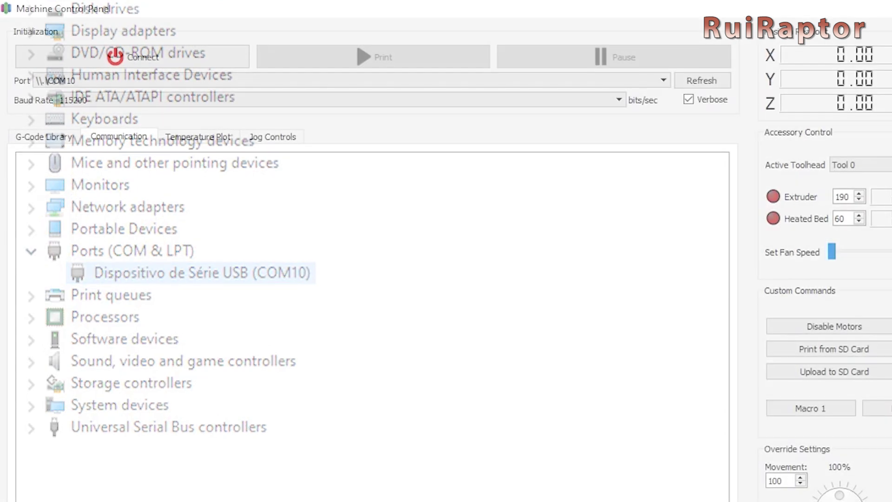
{"action": "left_click", "coordinate": [83, 82]}
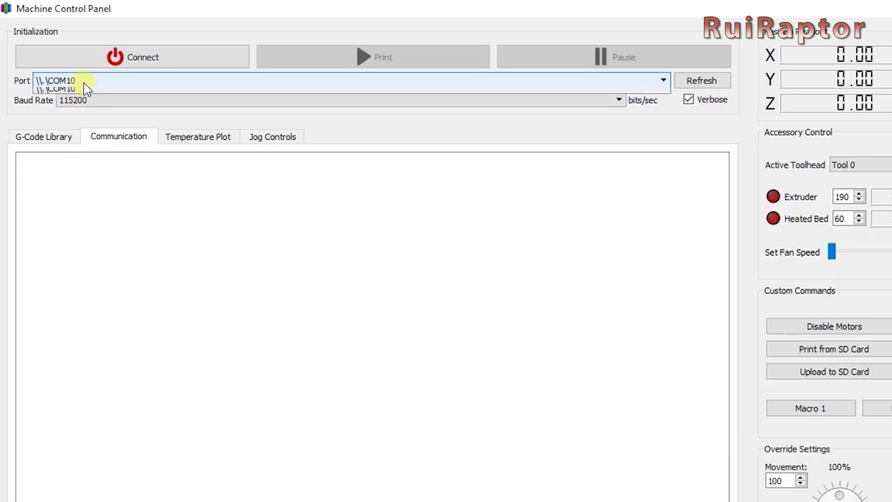
{"action": "left_click", "coordinate": [83, 88]}
{"action": "left_click", "coordinate": [99, 65]}
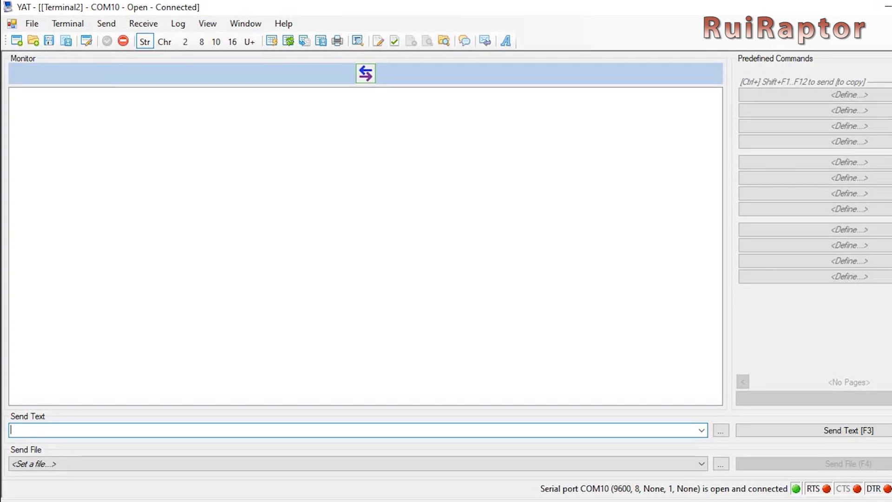
Step: Switch to the YAT terminal and send M115 to query the board's firmware information
{"action": "type", "text": "M115"}
{"action": "key", "text": "Return"}
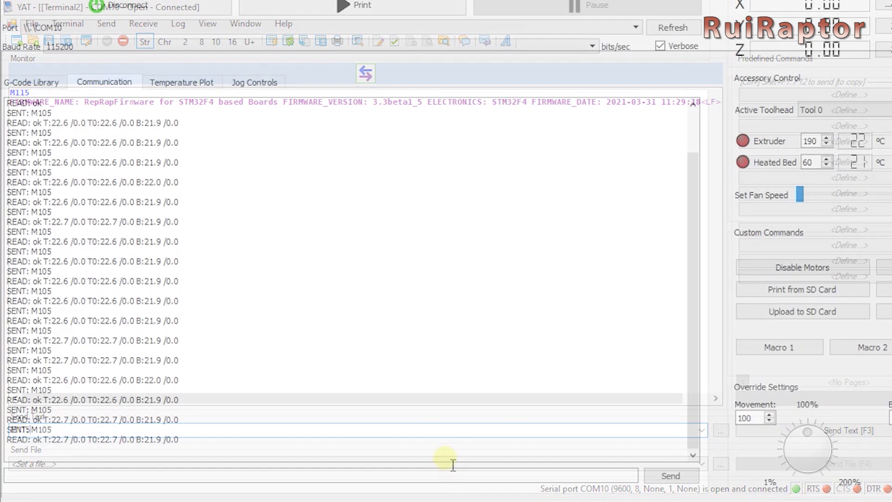
Step: Return to the Machine Control Panel and send M997 S1 to flash the WiFi module firmware
{"action": "type", "text": "M9"}
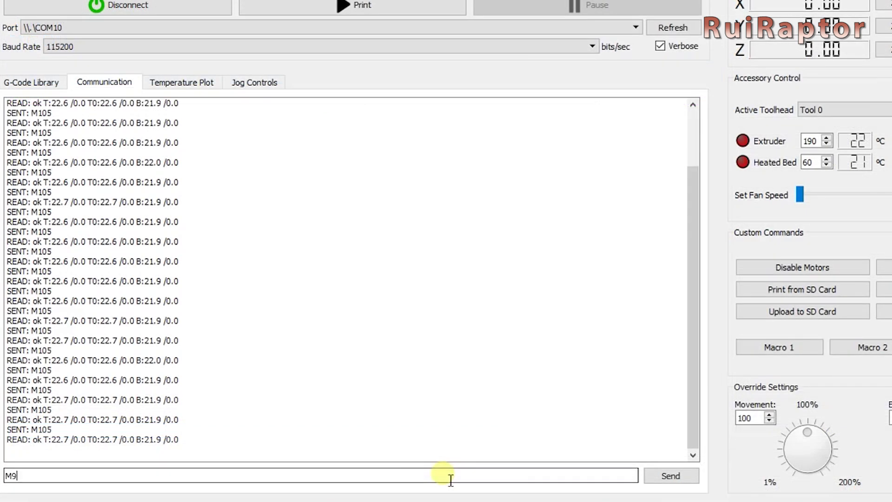
{"action": "type", "text": "97 S1"}
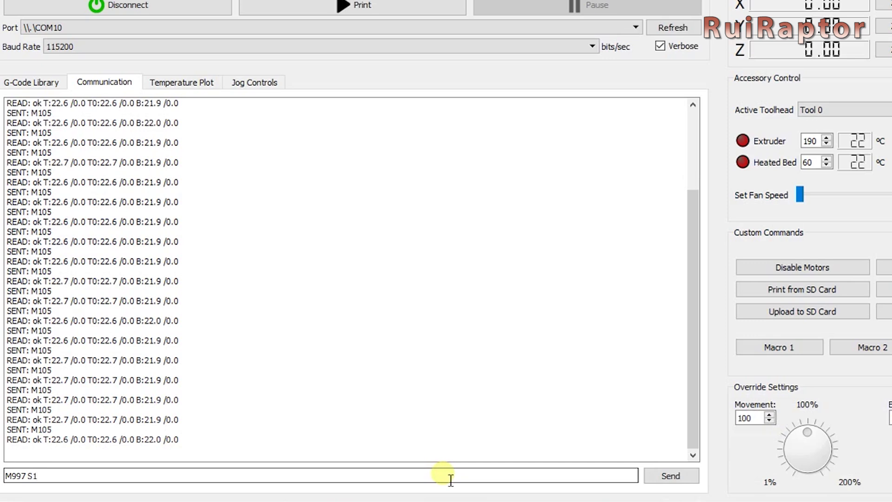
{"action": "key", "text": "Return"}
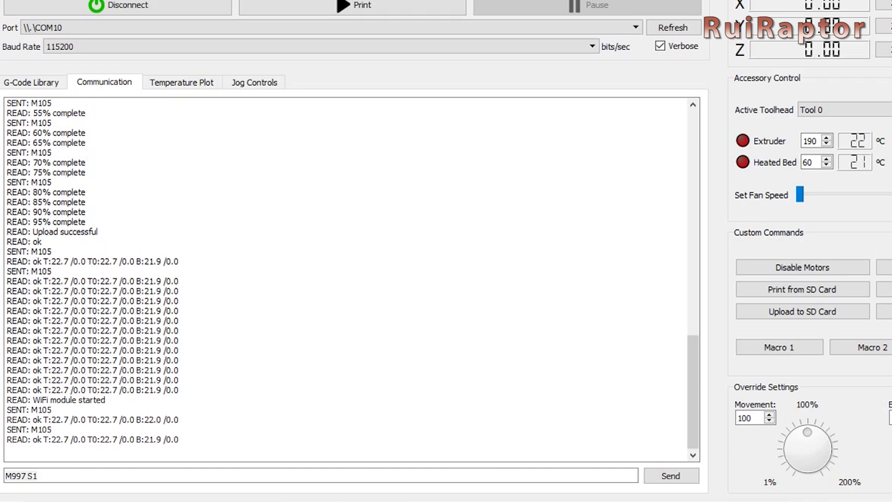
Step: Replace the old command with M552 S0 and send it to put the WiFi module in idle mode
{"action": "left_click", "coordinate": [52, 478]}
{"action": "key", "text": "BackSpace"}
{"action": "key", "text": "BackSpace"}
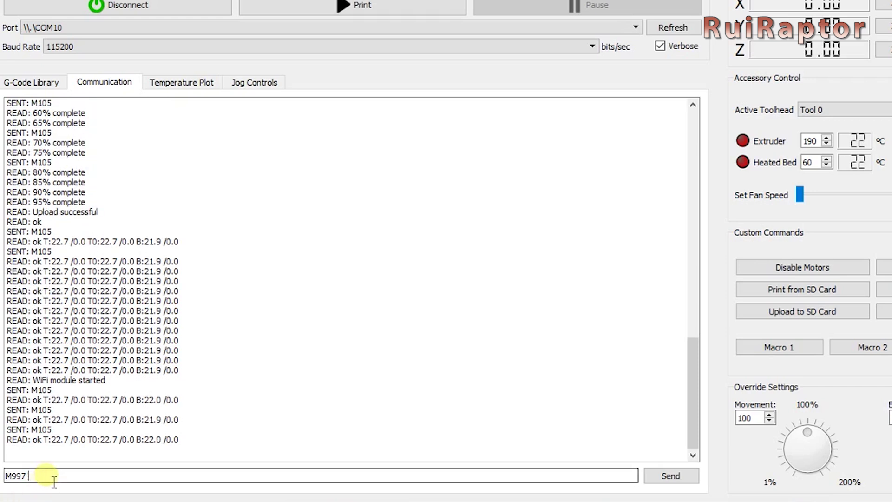
{"action": "key", "text": "BackSpace"}
{"action": "key", "text": "BackSpace"}
{"action": "key", "text": "BackSpace"}
{"action": "key", "text": "BackSpace"}
{"action": "key", "text": "BackSpace"}
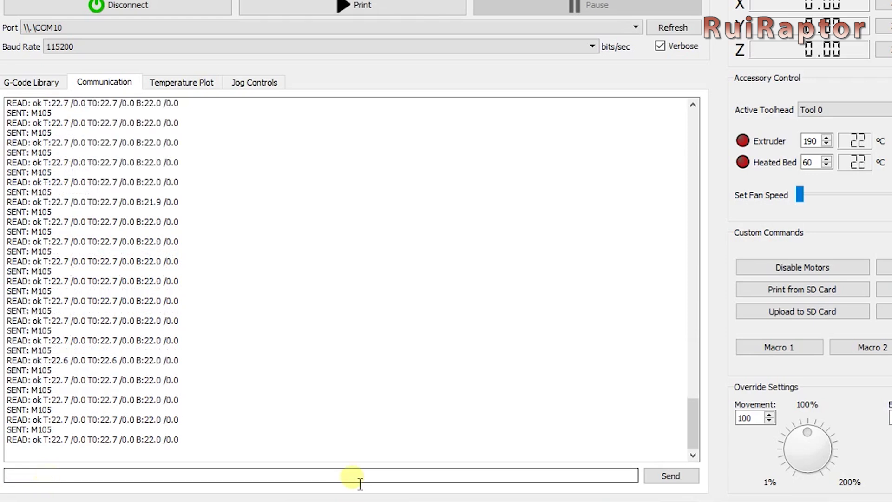
{"action": "type", "text": "M552 S0"}
{"action": "key", "text": "Return"}
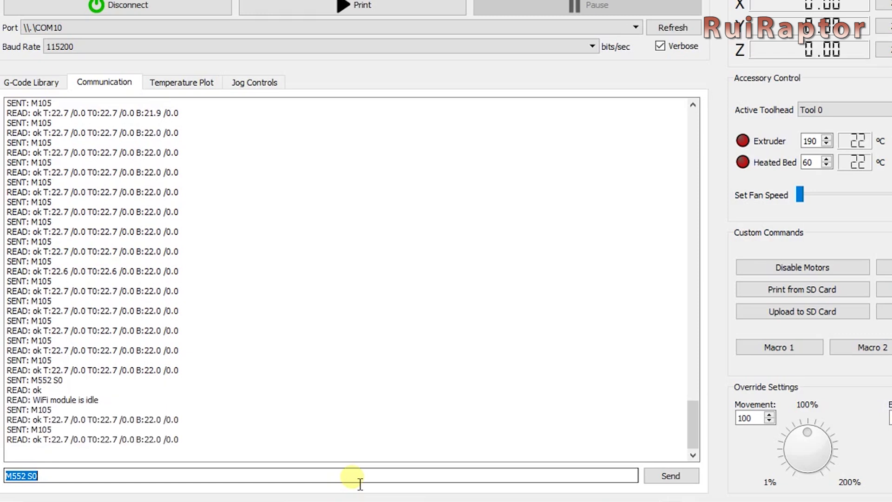
Step: Send an M587 command that stores the network "MY SSD" in its S parameter and the WiFi password in its P parameter
{"action": "key", "text": "BackSpace"}
{"action": "type", "text": "M"}
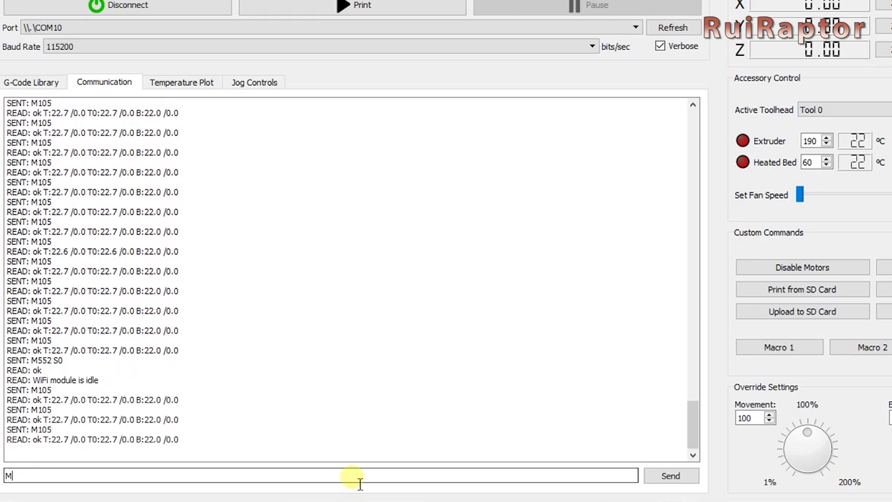
{"action": "type", "text": "587"}
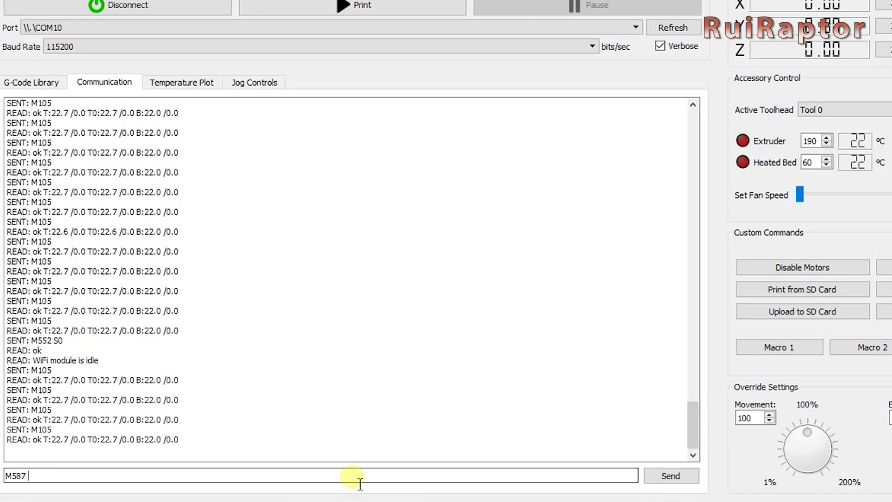
{"action": "type", "text": " S"}
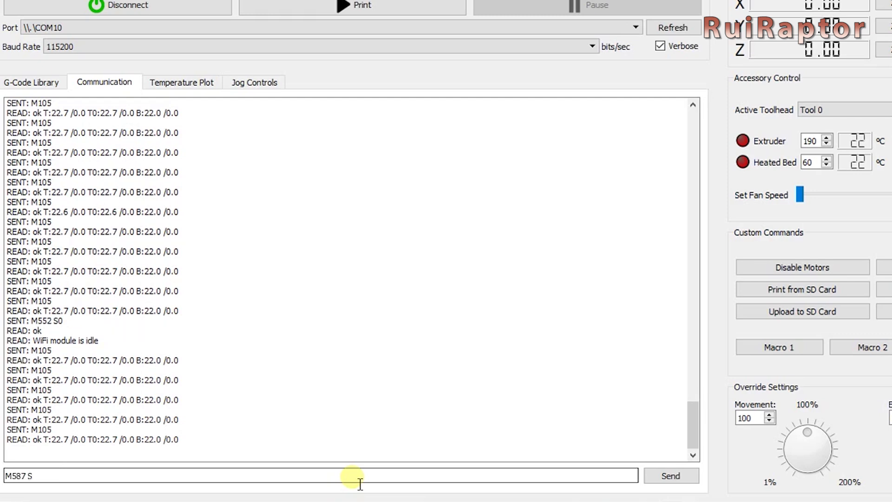
{"action": "type", "text": "\""}
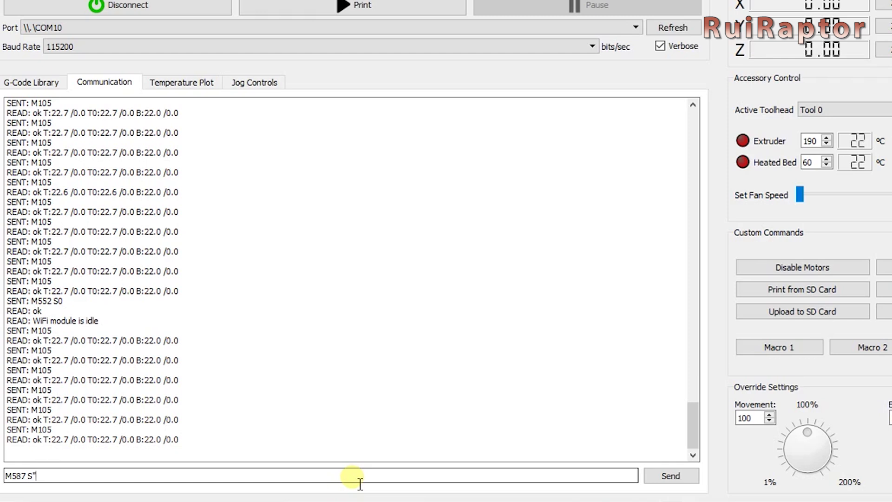
{"action": "type", "text": "MY SSD\""}
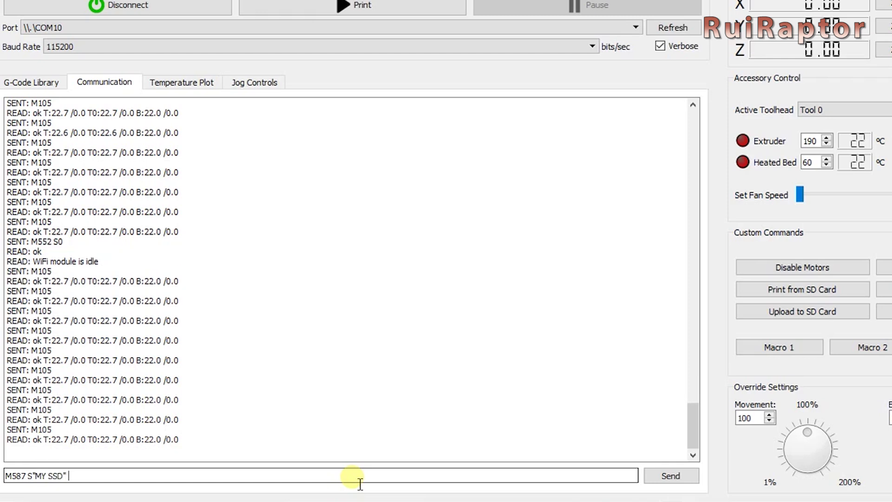
{"action": "type", "text": " P"}
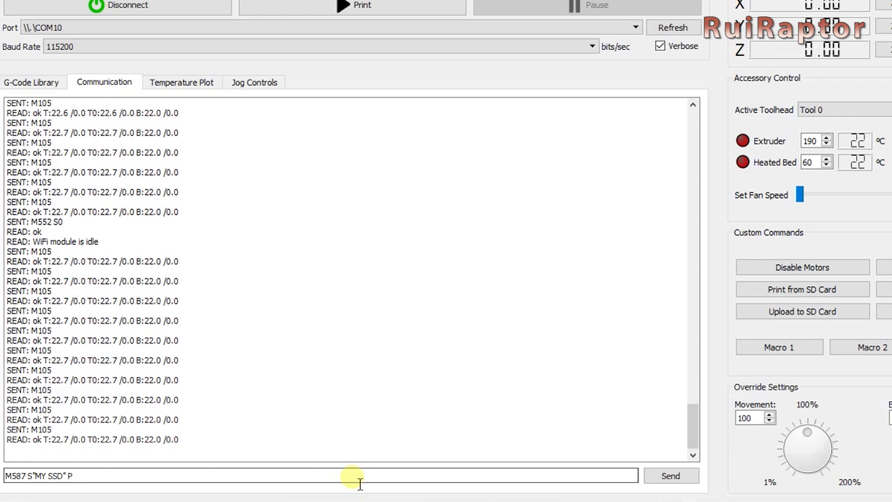
{"action": "type", "text": "\""}
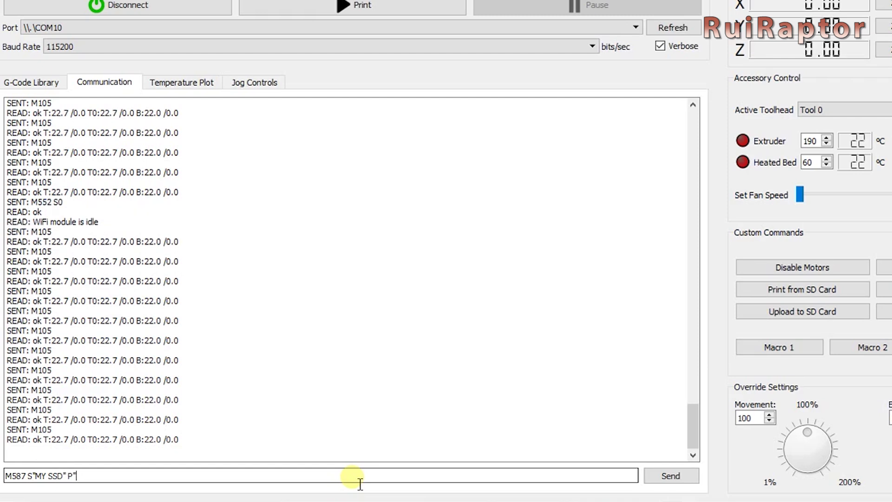
{"action": "type", "text": "MY"}
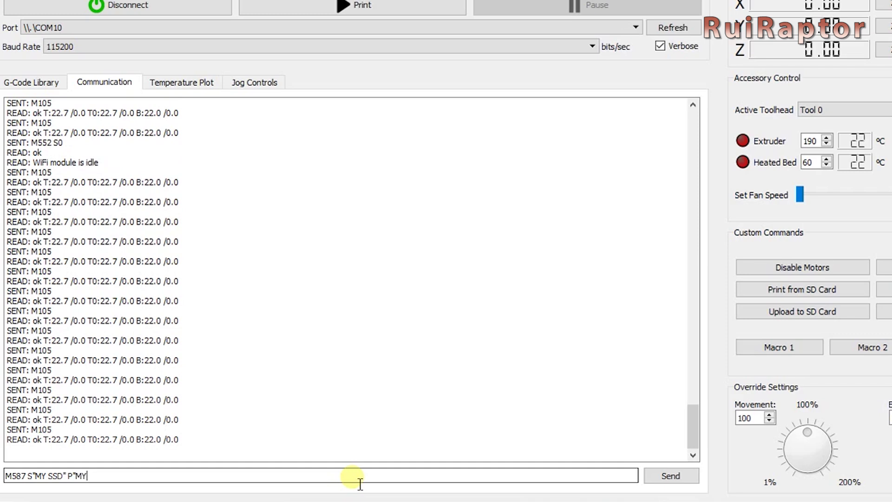
{"action": "type", "text": "Password"}
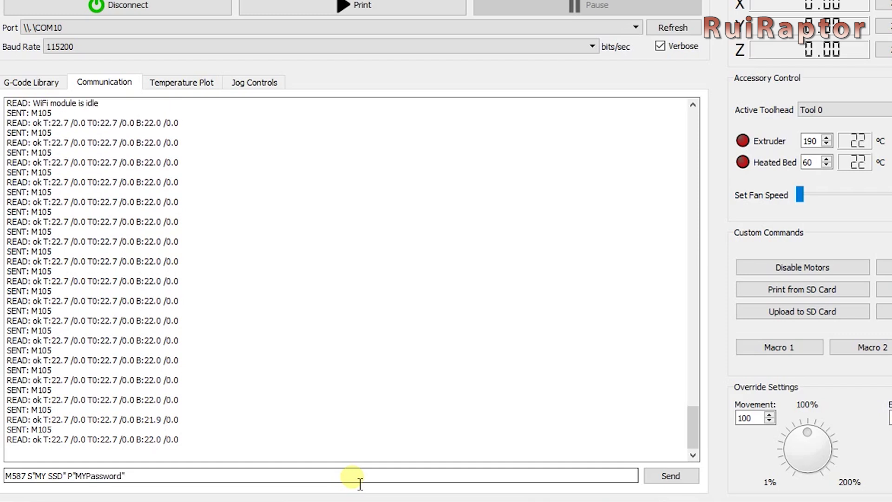
{"action": "key", "text": "Return"}
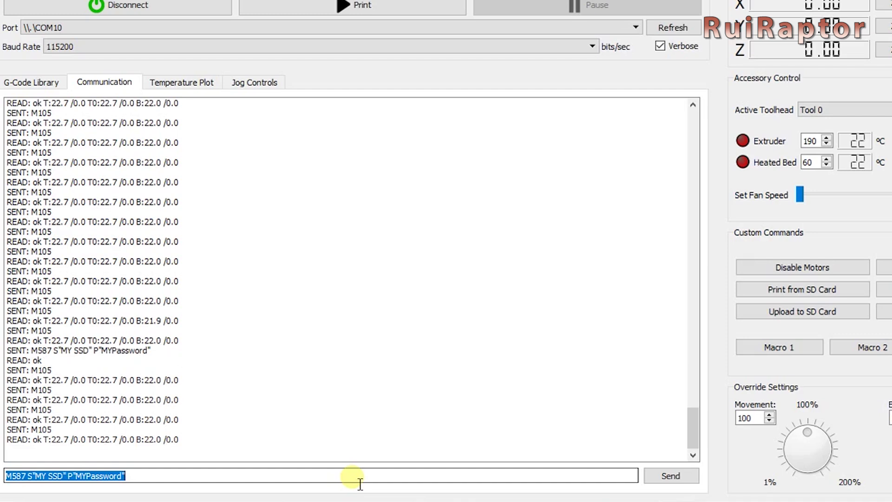
Step: Rewrite the WiFi password in the M587 command with an apostrophe before each lowercase letter and resend the command
{"action": "key", "text": "End"}
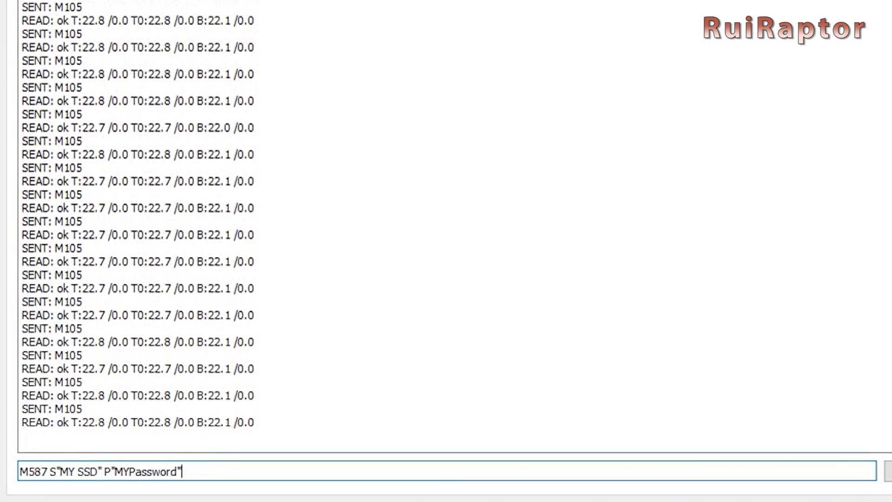
{"action": "key", "text": "BackSpace"}
{"action": "key", "text": "BackSpace"}
{"action": "key", "text": "BackSpace"}
{"action": "key", "text": "BackSpace"}
{"action": "key", "text": "BackSpace"}
{"action": "key", "text": "BackSpace"}
{"action": "key", "text": "BackSpace"}
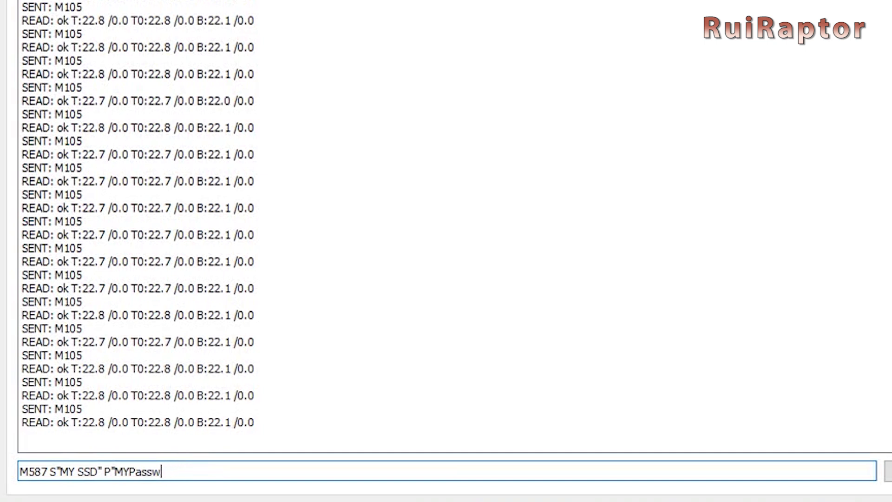
{"action": "key", "text": "BackSpace"}
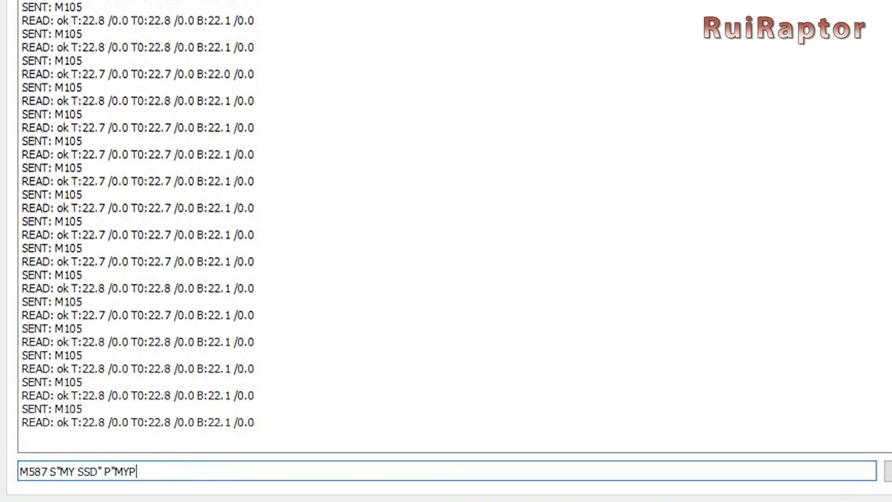
{"action": "type", "text": "'a's's'w'o'"}
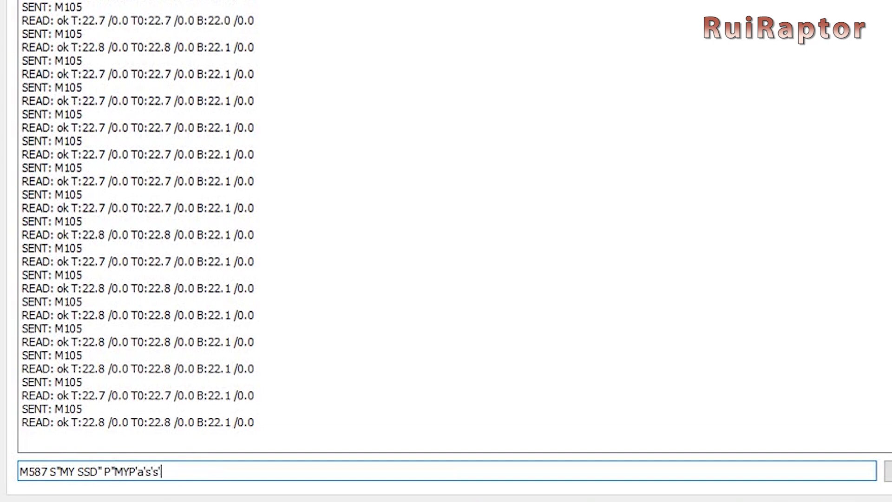
{"action": "type", "text": "r'd\""}
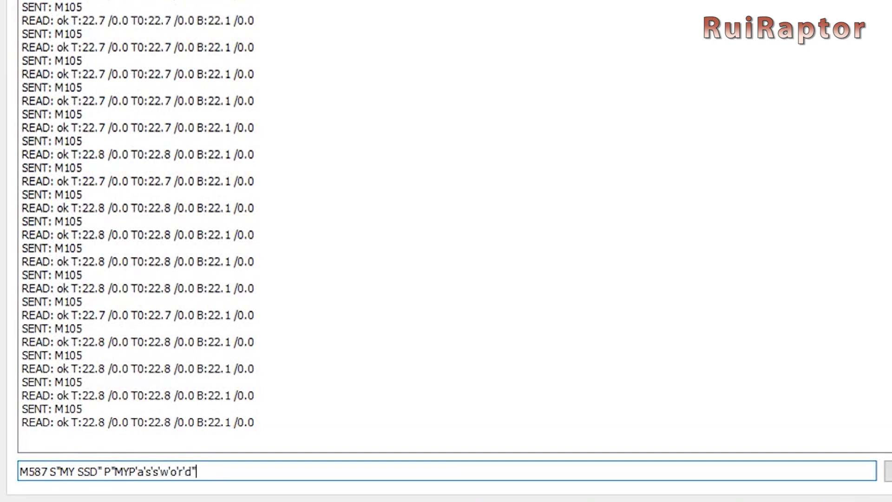
{"action": "key", "text": "Return"}
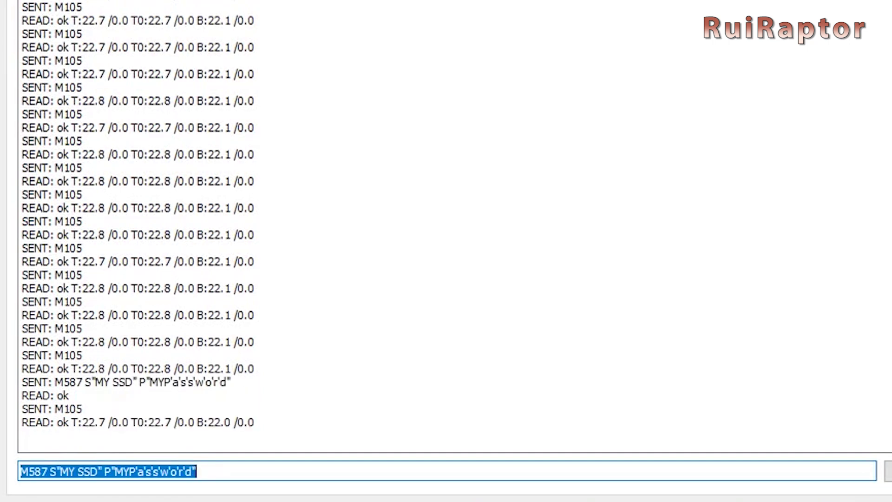
Step: Replace the M587 command with M552 S1 and send it to enable the WiFi module
{"action": "left_click_drag", "start_coordinate": [98, 472], "coordinate": [541, 485]}
{"action": "key", "text": "BackSpace"}
{"action": "type", "text": "M"}
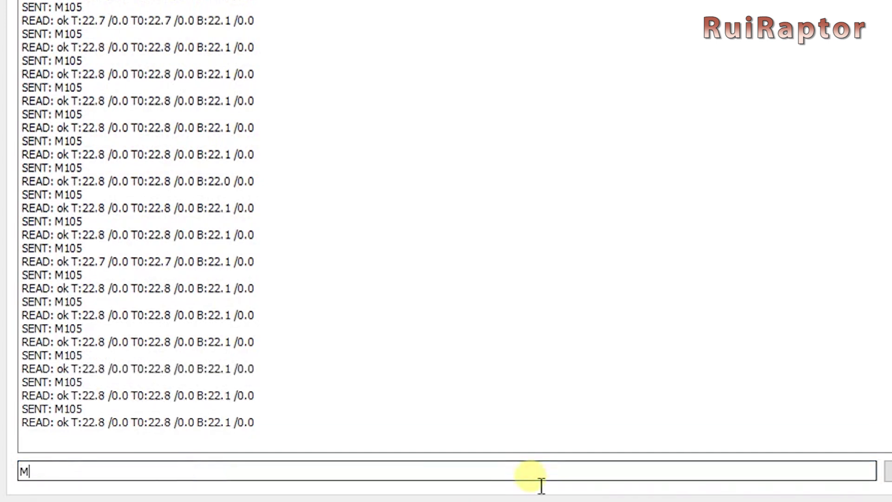
{"action": "type", "text": "552 S1"}
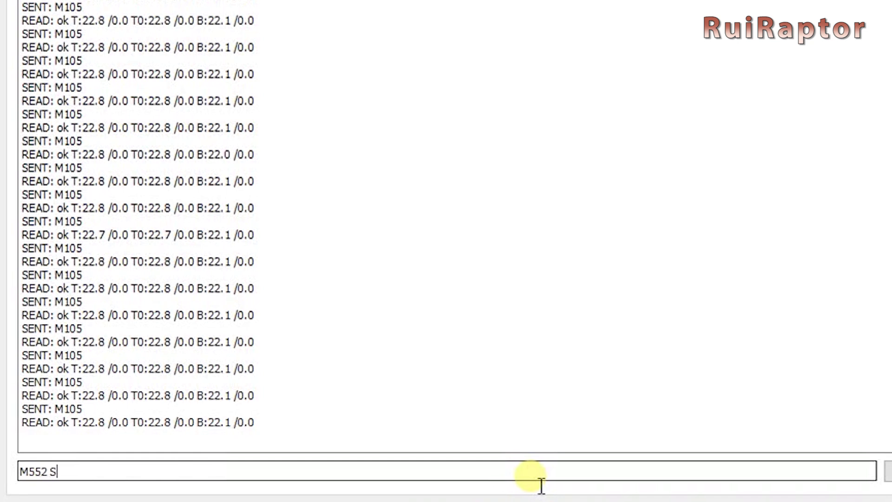
{"action": "key", "text": "Return"}
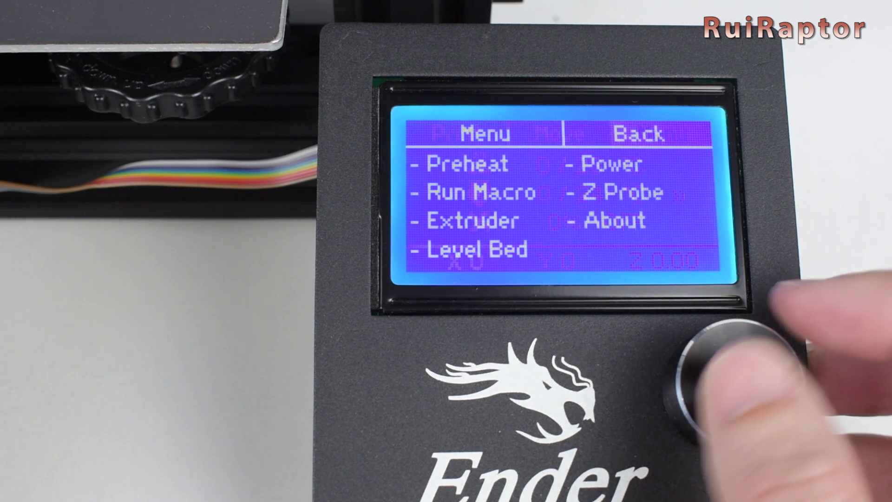
{"action": "scroll", "coordinate": [739, 384], "scroll_direction": "down", "scroll_amount": 2}
{"action": "scroll", "coordinate": [739, 384], "scroll_direction": "down", "scroll_amount": 4}
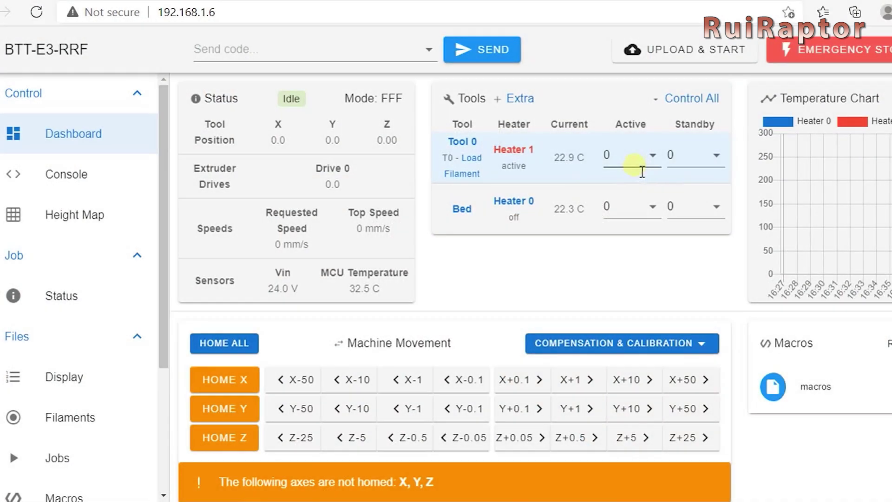
Step: On the BTT-E3-RRF web dashboard, set the active temperature to 195 for Tool 0 and 60 for the bed
{"action": "left_click", "coordinate": [655, 158]}
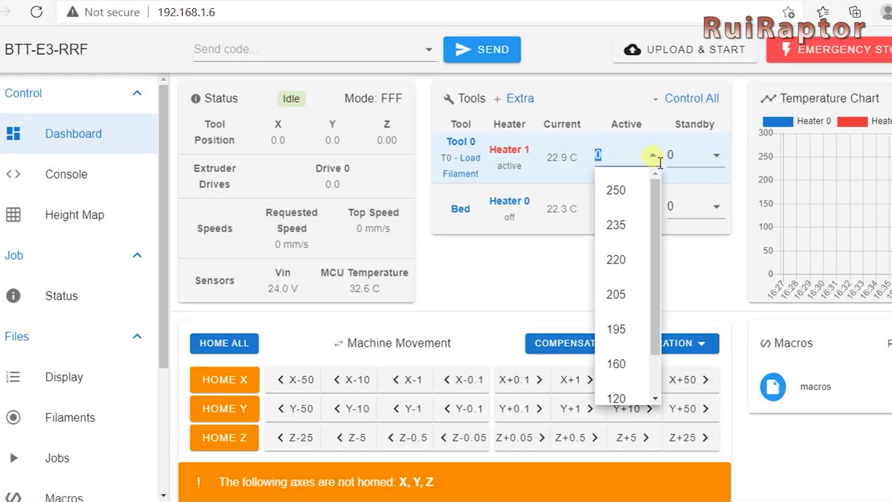
{"action": "left_click", "coordinate": [621, 328]}
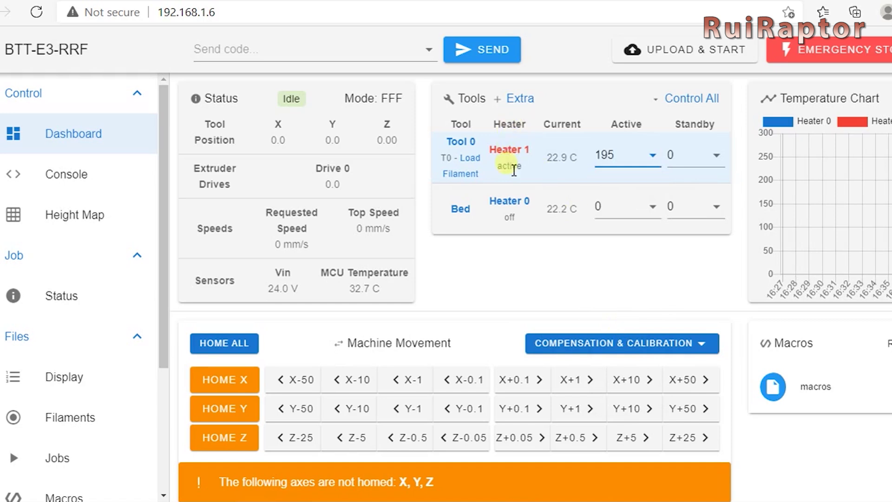
{"action": "left_click", "coordinate": [652, 207]}
{"action": "left_click", "coordinate": [612, 415]}
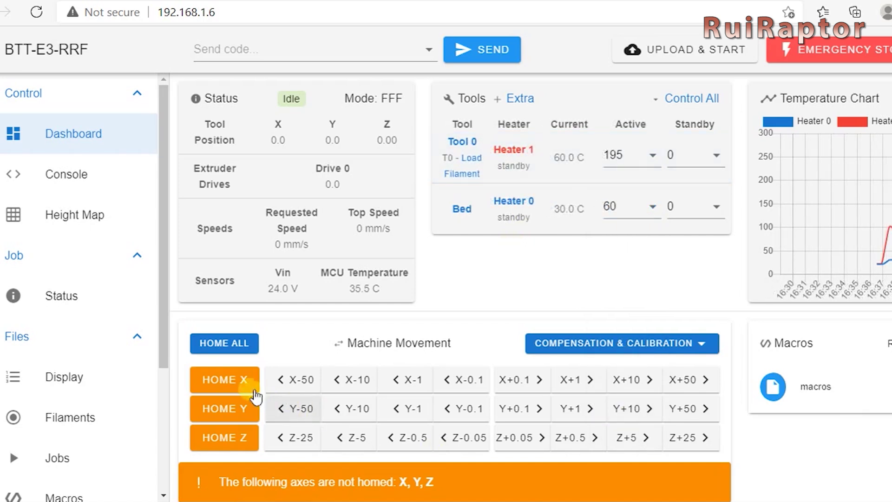
Step: Home the X axis and move it by +10 using the machine movement controls
{"action": "left_click", "coordinate": [232, 380]}
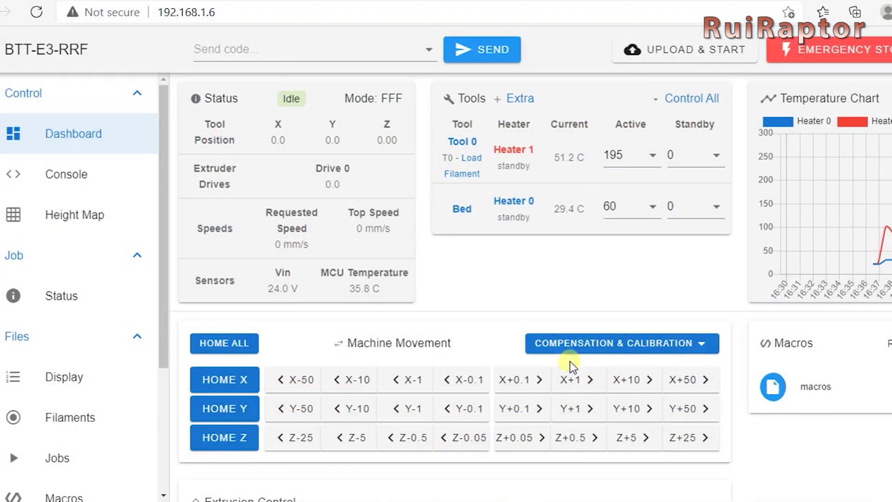
{"action": "left_click", "coordinate": [621, 380]}
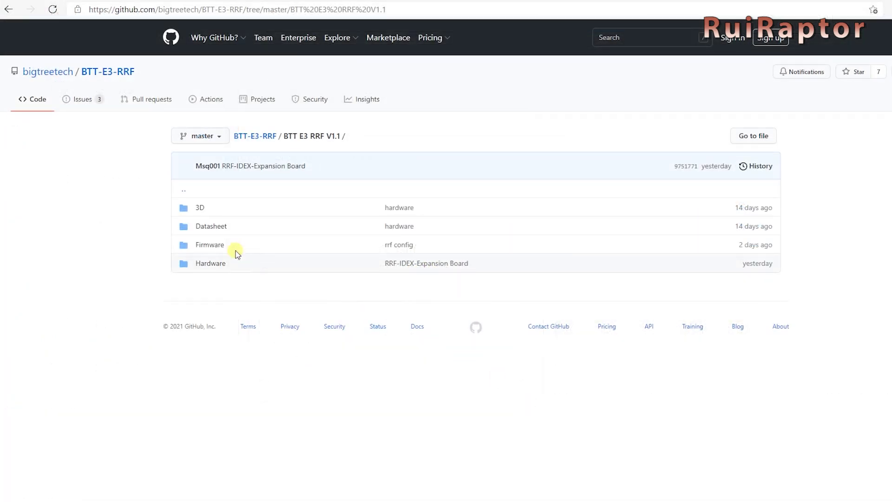
Step: In the BTT E3 RRF V1.1 GitHub repository, browse to the Ender3 Marlin firmware and open the Marlin-2.0.7.2.x-E3-RRF source folder
{"action": "left_click", "coordinate": [216, 249]}
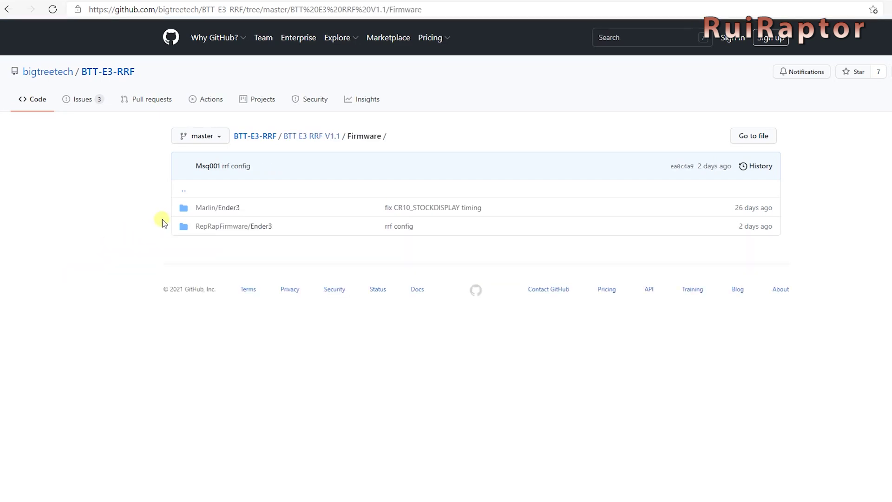
{"action": "left_click", "coordinate": [223, 208]}
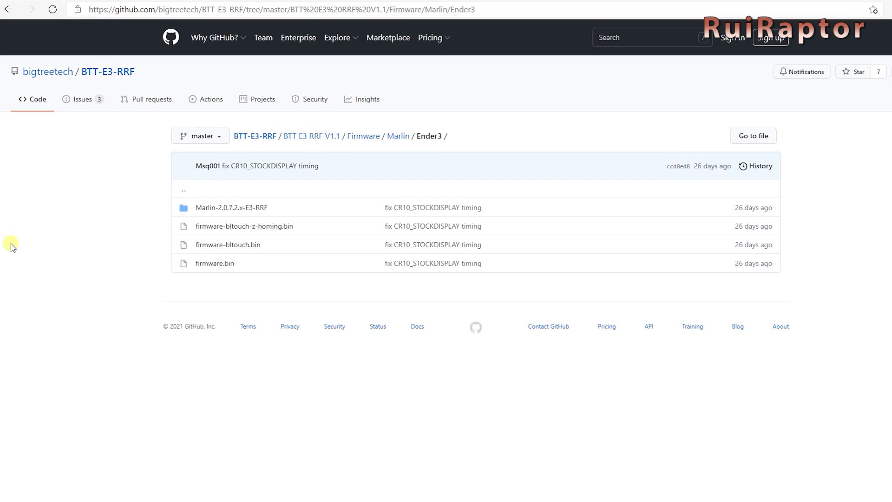
{"action": "left_click", "coordinate": [208, 210]}
{"action": "scroll", "coordinate": [4, 289], "scroll_direction": "down", "scroll_amount": 3}
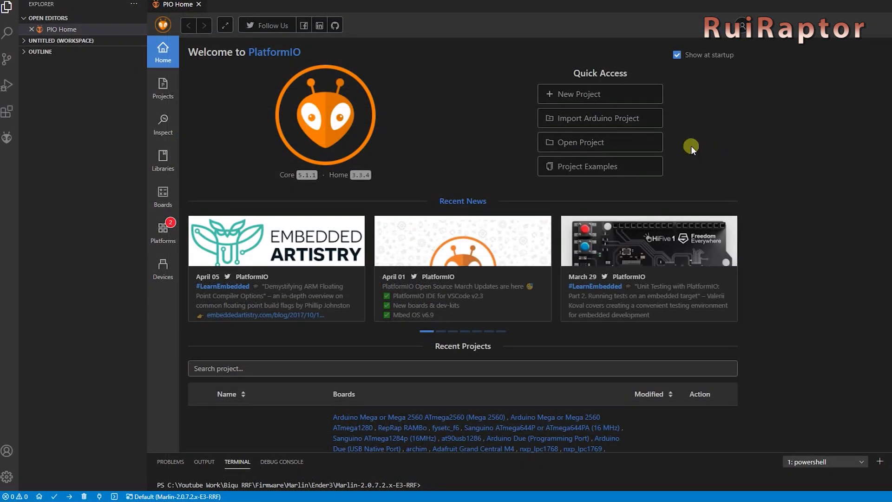
Step: Switch to VS Code, open the Marlin-2.0.7.2.x-E3-RRF project in PlatformIO, and highlight the default_envs value BIGTREE_E3_RRF in platformio.ini
{"action": "left_click", "coordinate": [622, 143]}
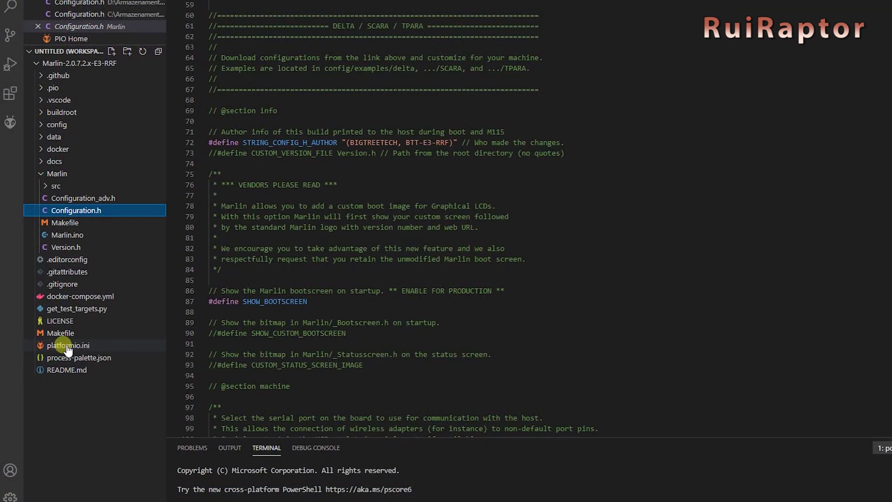
{"action": "left_click", "coordinate": [67, 345]}
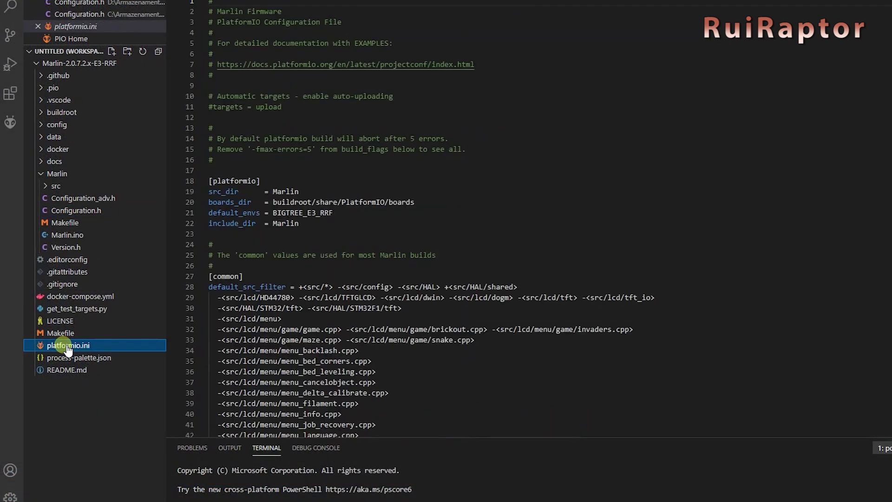
{"action": "left_click_drag", "start_coordinate": [273, 213], "coordinate": [341, 212]}
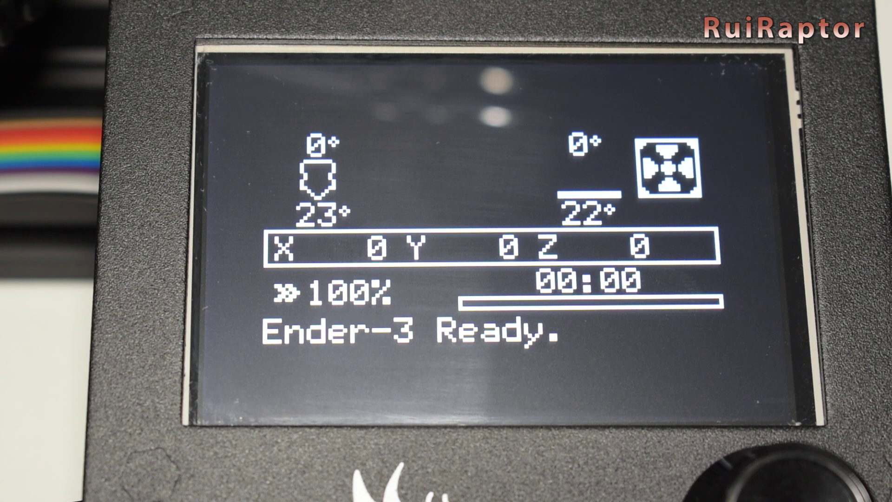
{"action": "left_click", "coordinate": [790, 479]}
{"action": "left_click", "coordinate": [789, 478]}
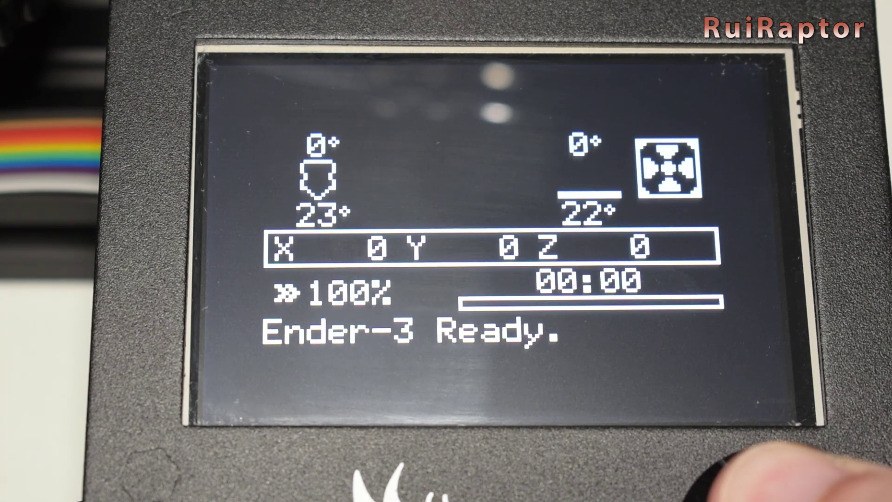
{"action": "left_click", "coordinate": [790, 478]}
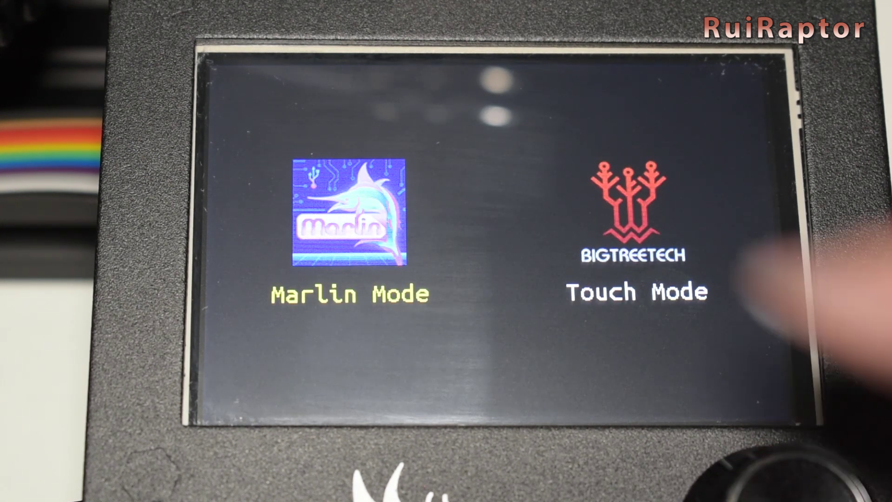